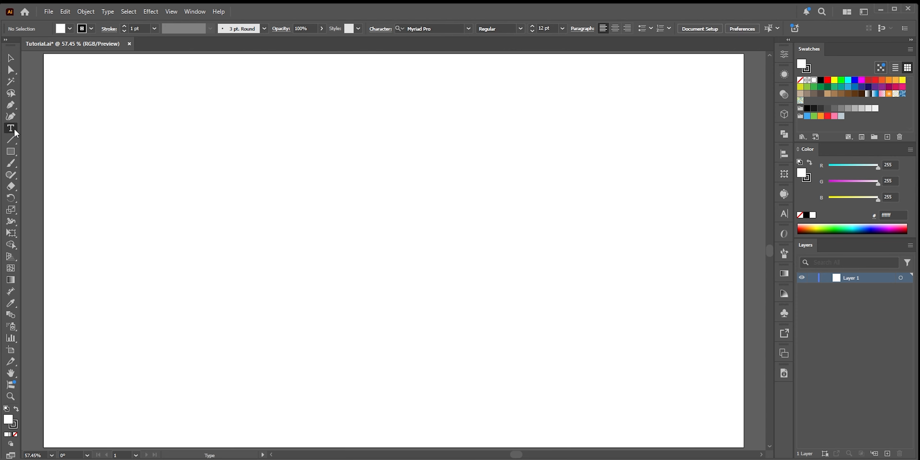
Type the word SHADOWS on the artboard and scale the text up to about 880 px wide
{"action": "left_click", "coordinate": [263, 237]}
{"action": "type", "text": "SHADOWS"}
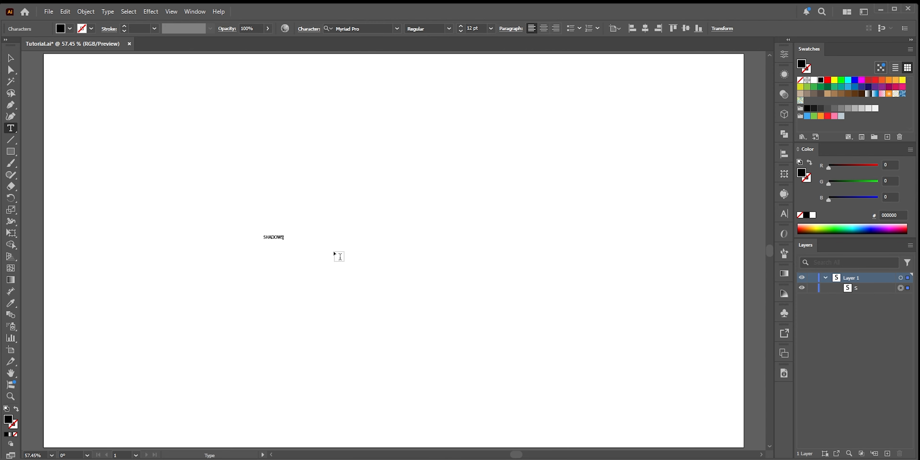
{"action": "key", "text": "Escape"}
{"action": "left_click_drag", "start_coordinate": [283, 240], "coordinate": [431, 312]}
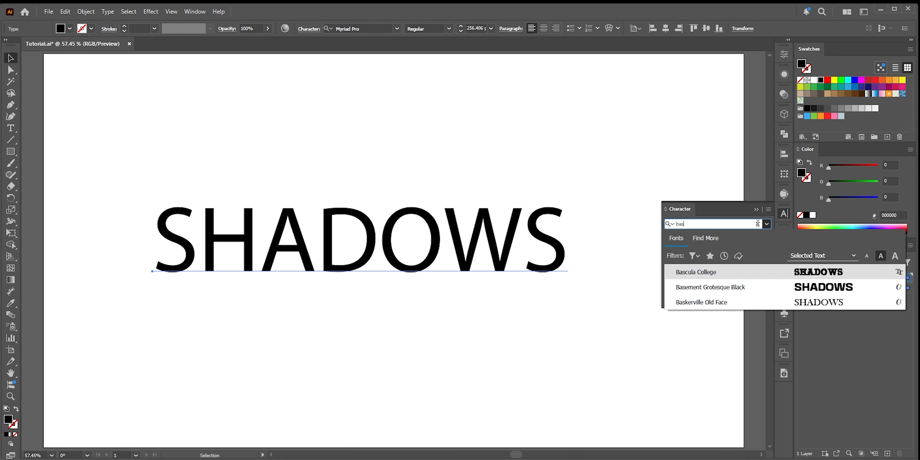
Set the text's font to Basement Grotesque Black and shift the text to the left
{"action": "type", "text": "e"}
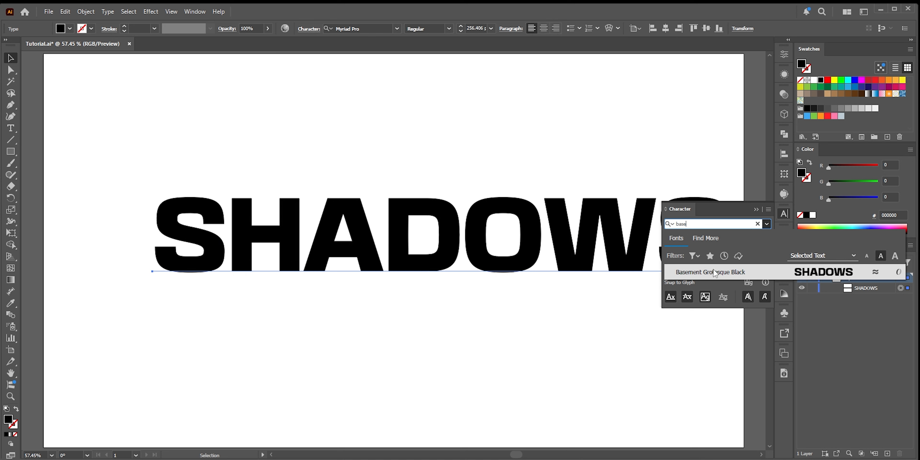
{"action": "left_click", "coordinate": [714, 271]}
{"action": "left_click_drag", "start_coordinate": [481, 255], "coordinate": [431, 254]}
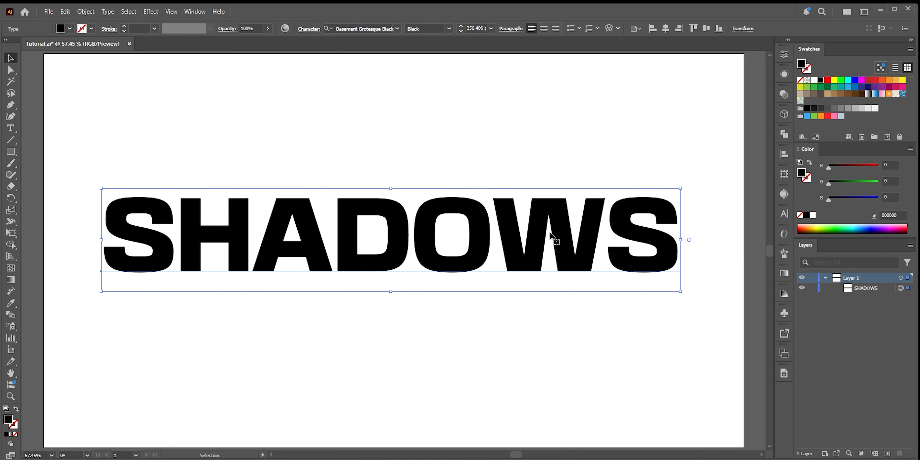
Fill the text with a blue swatch and tighten its tracking to -200
{"action": "left_click", "coordinate": [848, 87]}
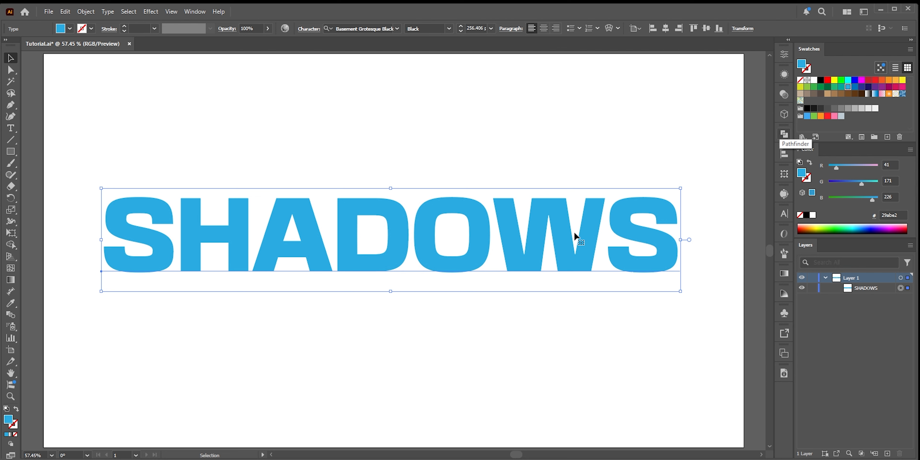
{"action": "left_click", "coordinate": [784, 215]}
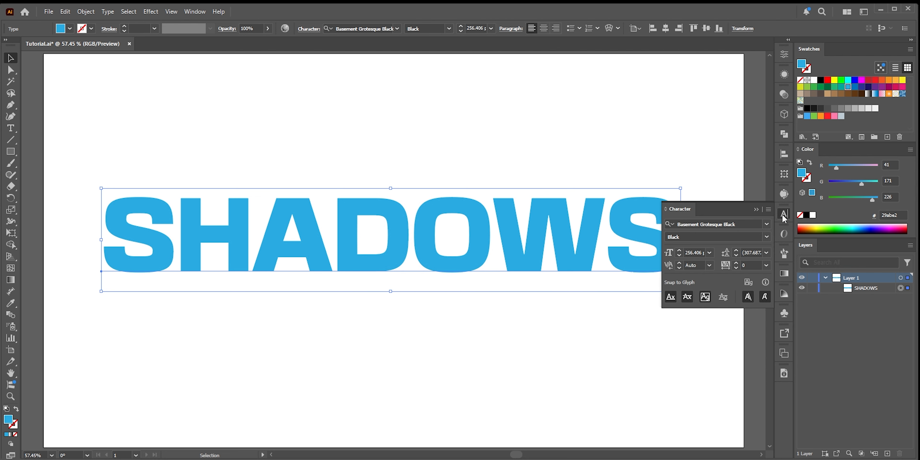
{"action": "left_click", "coordinate": [737, 267]}
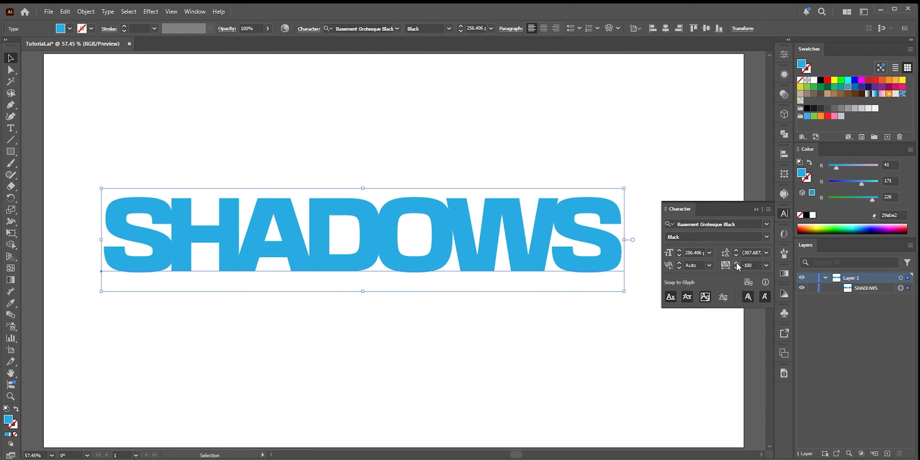
{"action": "left_click", "coordinate": [737, 263]}
{"action": "left_click", "coordinate": [737, 262]}
{"action": "left_click", "coordinate": [737, 263]}
{"action": "left_click", "coordinate": [736, 263]}
{"action": "left_click", "coordinate": [735, 267]}
{"action": "left_click", "coordinate": [735, 267]}
{"action": "left_click", "coordinate": [736, 267]}
{"action": "double_click", "coordinate": [735, 267]}
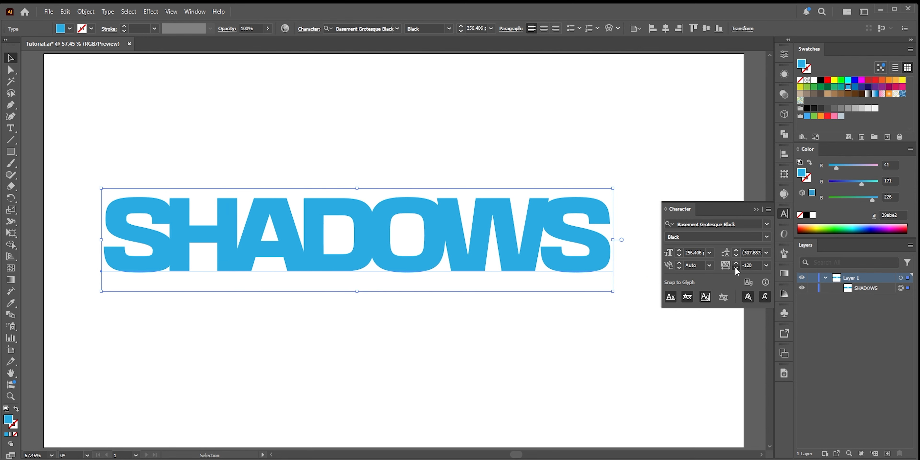
{"action": "left_click", "coordinate": [735, 267]}
{"action": "left_click", "coordinate": [735, 268]}
{"action": "left_click", "coordinate": [736, 267]}
{"action": "left_click", "coordinate": [735, 267]}
{"action": "left_click", "coordinate": [735, 268]}
{"action": "left_click", "coordinate": [736, 268]}
{"action": "left_click", "coordinate": [736, 267]}
{"action": "left_click", "coordinate": [735, 267]}
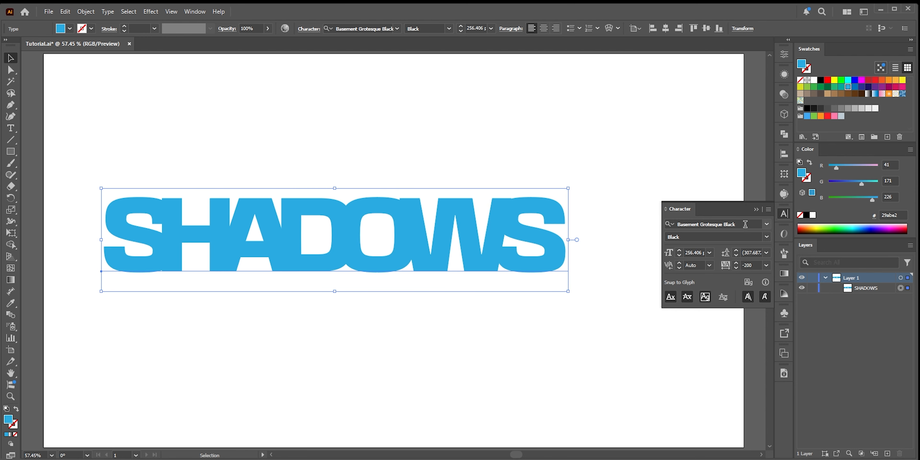
{"action": "left_click", "coordinate": [755, 211]}
Apply a Stylize Drop Shadow effect to the text with 40 px X and Y offsets
{"action": "left_click", "coordinate": [150, 11]}
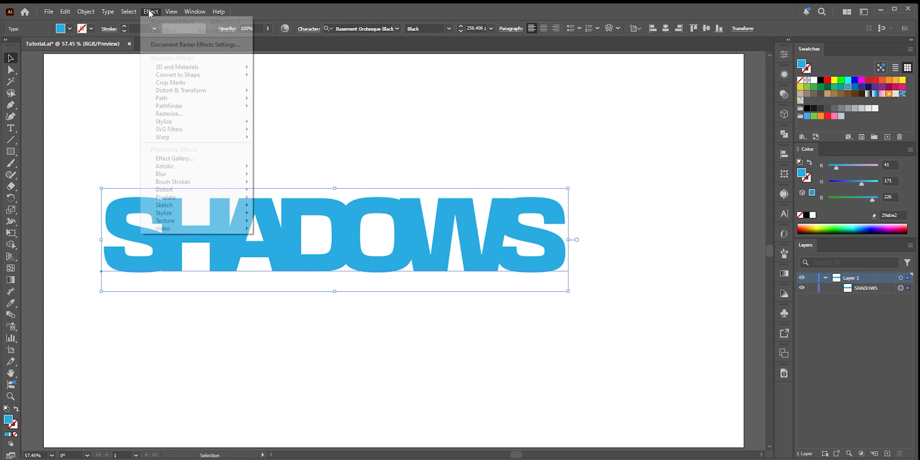
{"action": "mouse_move", "coordinate": [174, 122]}
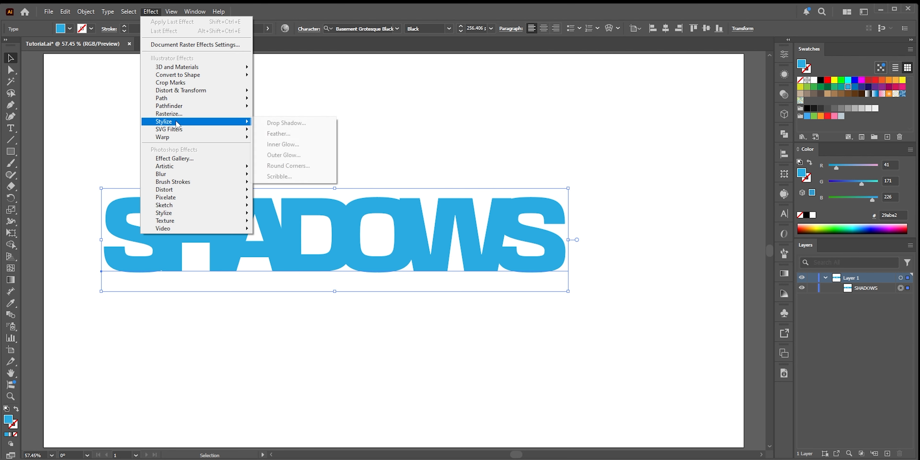
{"action": "left_click", "coordinate": [276, 122]}
{"action": "left_click", "coordinate": [554, 246], "text": "shift"}
{"action": "left_click", "coordinate": [555, 245], "text": "shift"}
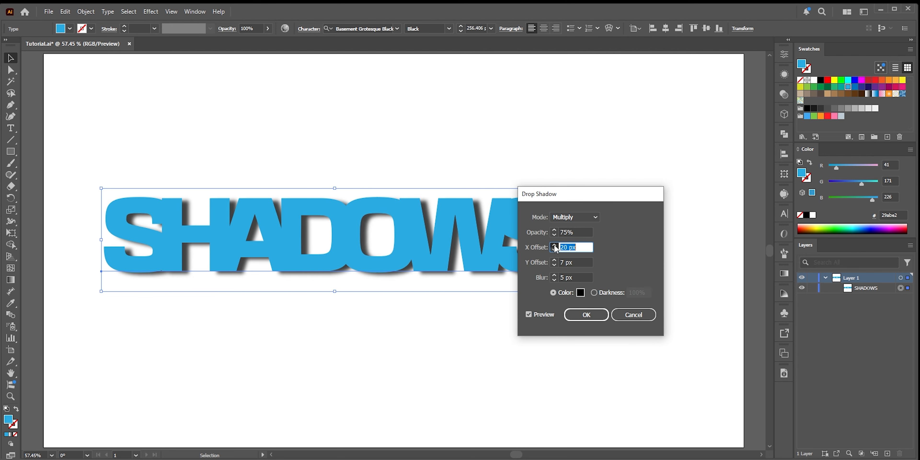
{"action": "left_click", "coordinate": [555, 246], "text": "shift"}
{"action": "left_click", "coordinate": [555, 246], "text": "shift"}
{"action": "left_click", "coordinate": [554, 260], "text": "shift"}
{"action": "left_click", "coordinate": [554, 261], "text": "shift"}
{"action": "left_click", "coordinate": [554, 260], "text": "shift"}
{"action": "left_click", "coordinate": [554, 260], "text": "shift"}
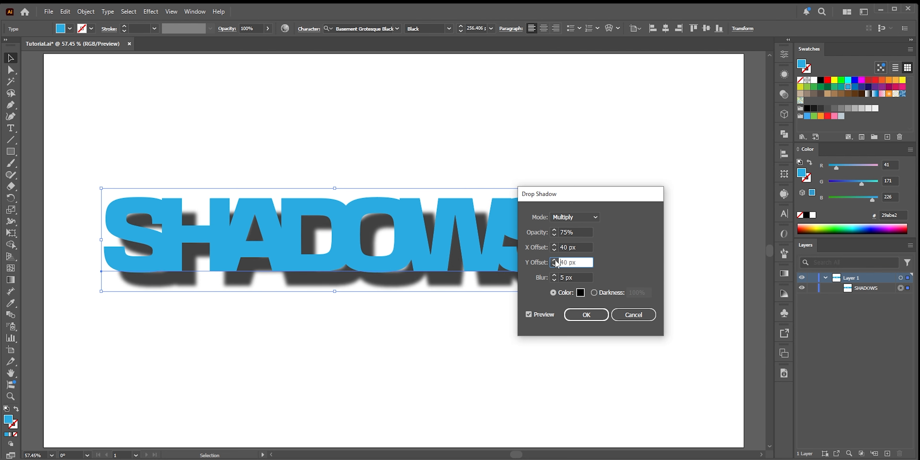
{"action": "left_click", "coordinate": [586, 314]}
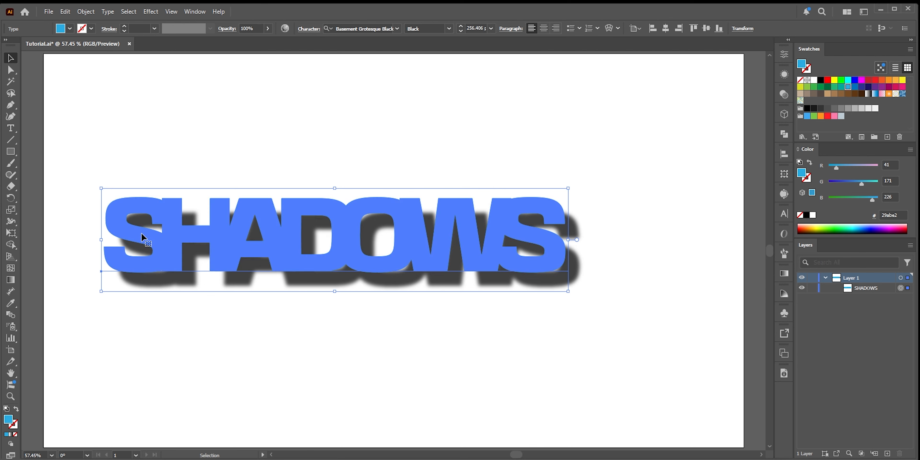
{"action": "left_click", "coordinate": [11, 128]}
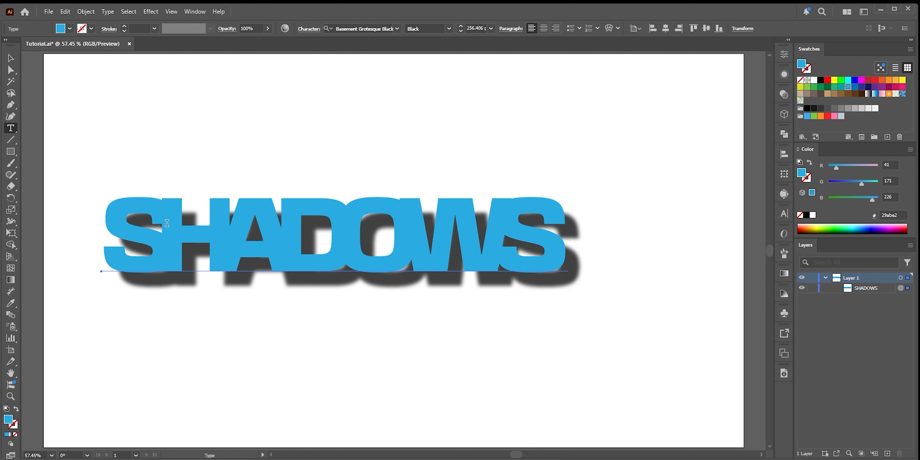
{"action": "left_click_drag", "start_coordinate": [175, 221], "coordinate": [214, 221]}
{"action": "right_click", "coordinate": [200, 200]}
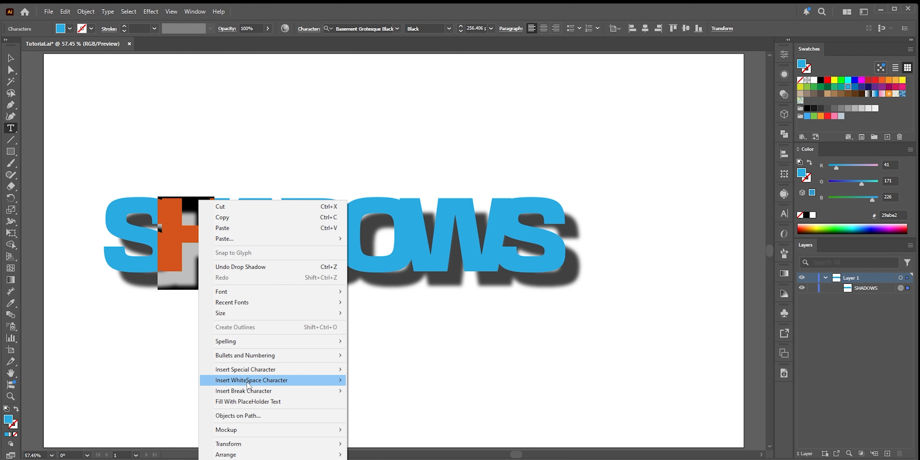
{"action": "mouse_move", "coordinate": [281, 454]}
{"action": "left_click", "coordinate": [389, 439]}
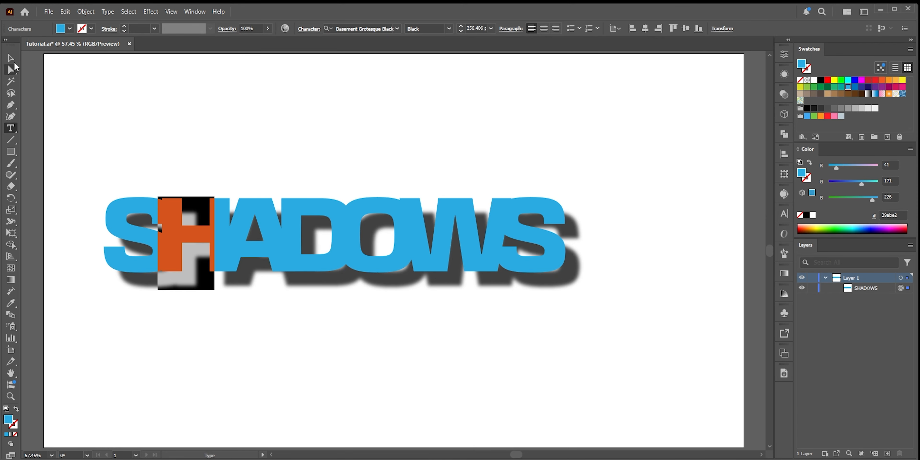
Select and delete the SHADOWS text object
{"action": "left_click", "coordinate": [15, 62]}
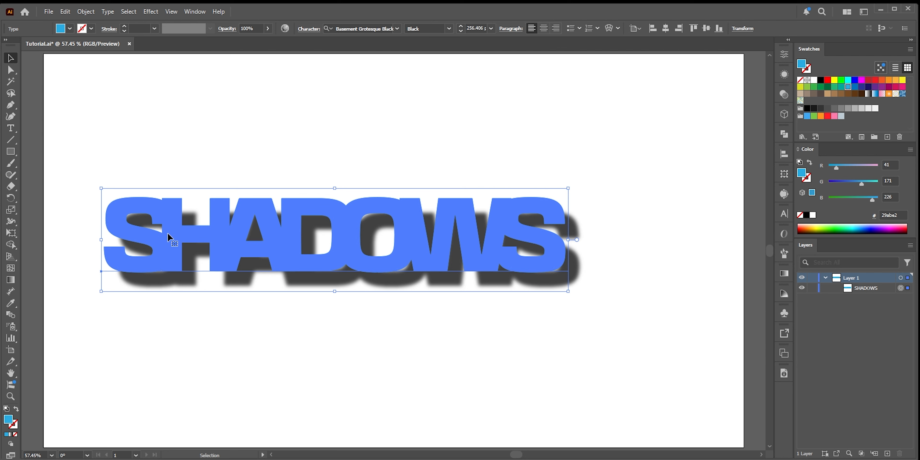
{"action": "key", "text": "Delete"}
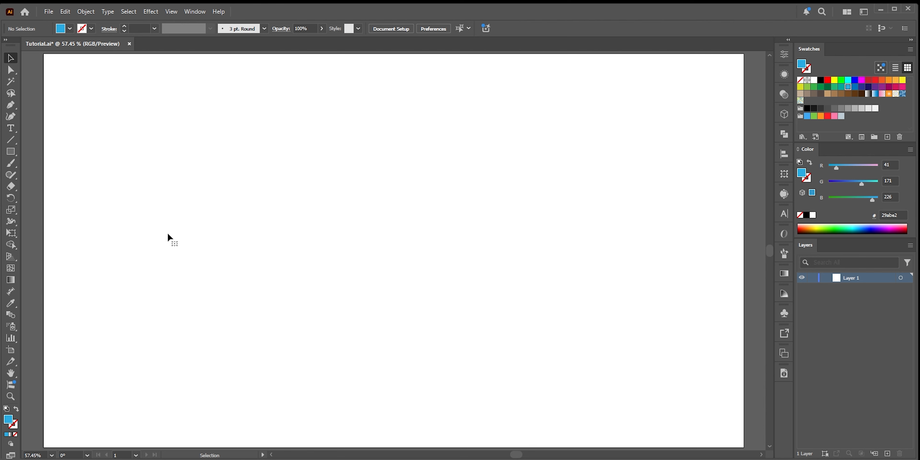
Create a new text object containing only the letter S in the middle of the artboard
{"action": "key", "text": "t"}
{"action": "left_click", "coordinate": [393, 239]}
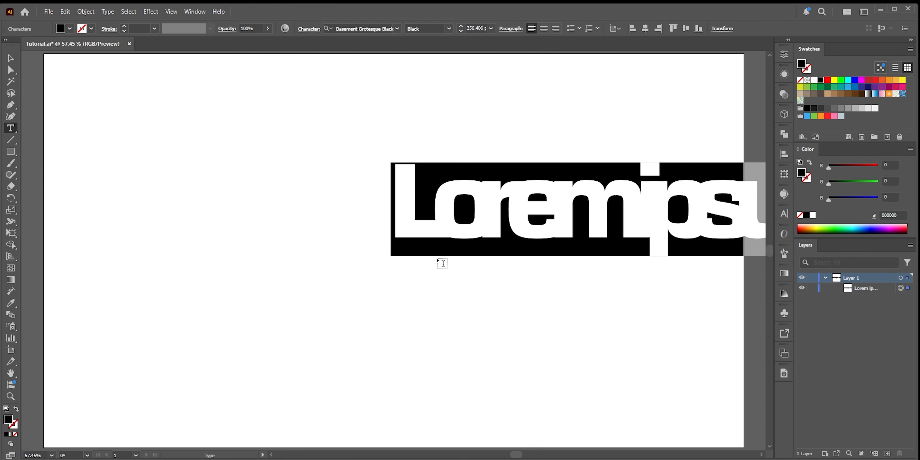
{"action": "type", "text": "S"}
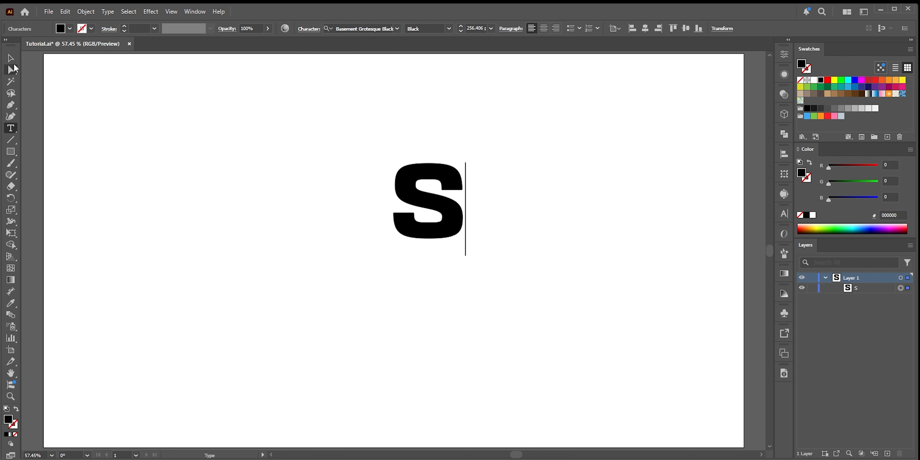
Move the S slightly left and down and fill it with the blue swatch
{"action": "key", "text": "Escape"}
{"action": "left_click_drag", "start_coordinate": [447, 246], "coordinate": [364, 283]}
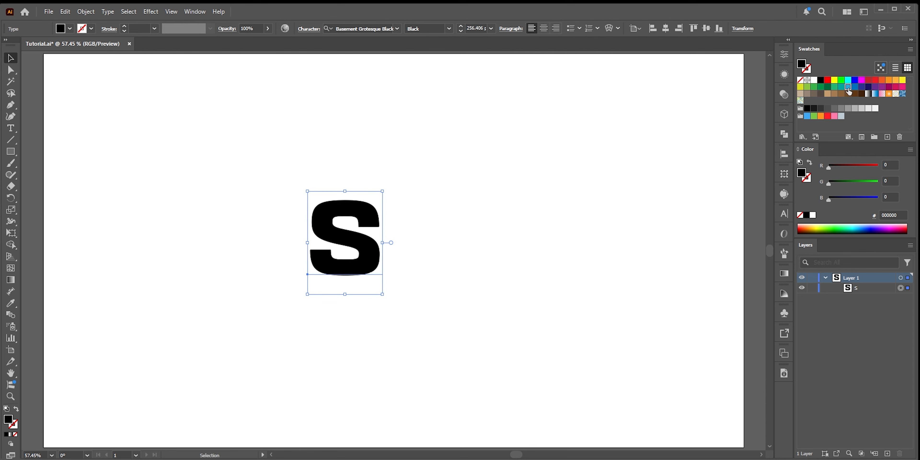
{"action": "left_click", "coordinate": [848, 87]}
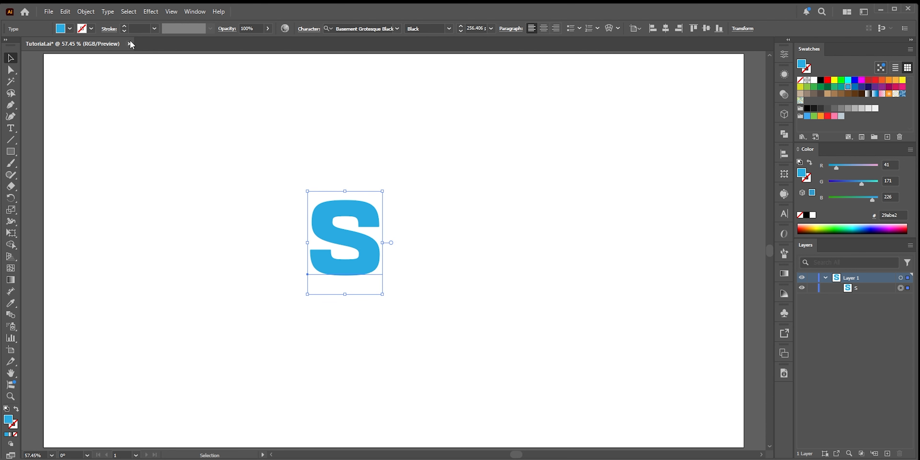
Apply a Stylize Drop Shadow effect to the S with 30 px X and Y offsets
{"action": "left_click", "coordinate": [86, 11]}
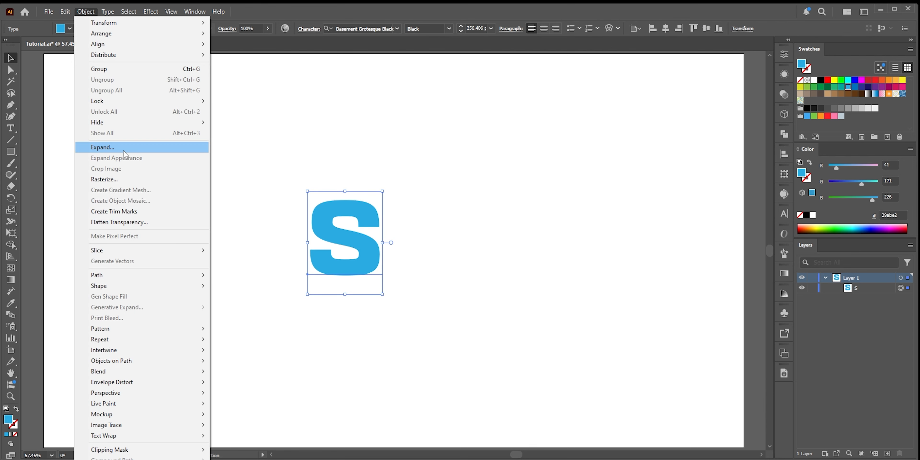
{"action": "mouse_move", "coordinate": [108, 12]}
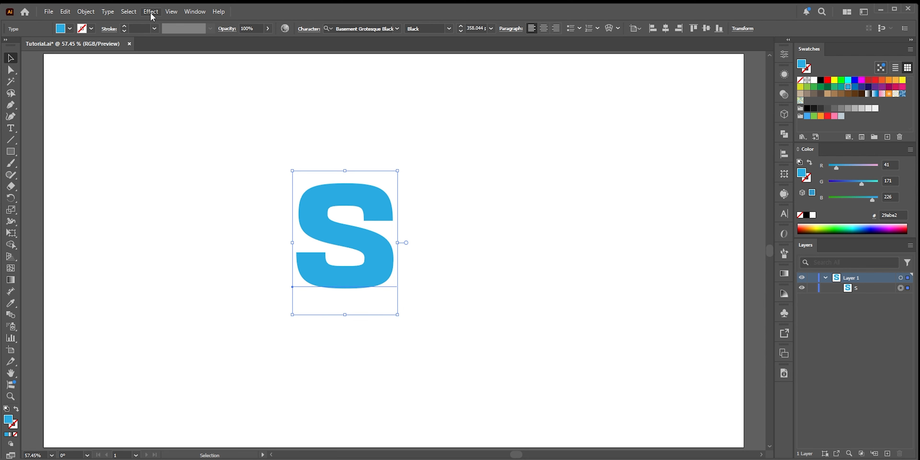
{"action": "left_click", "coordinate": [151, 11]}
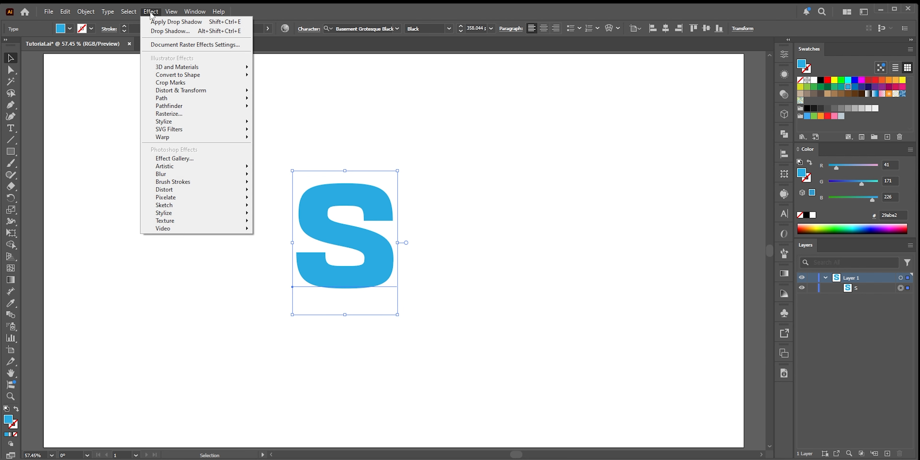
{"action": "mouse_move", "coordinate": [169, 125]}
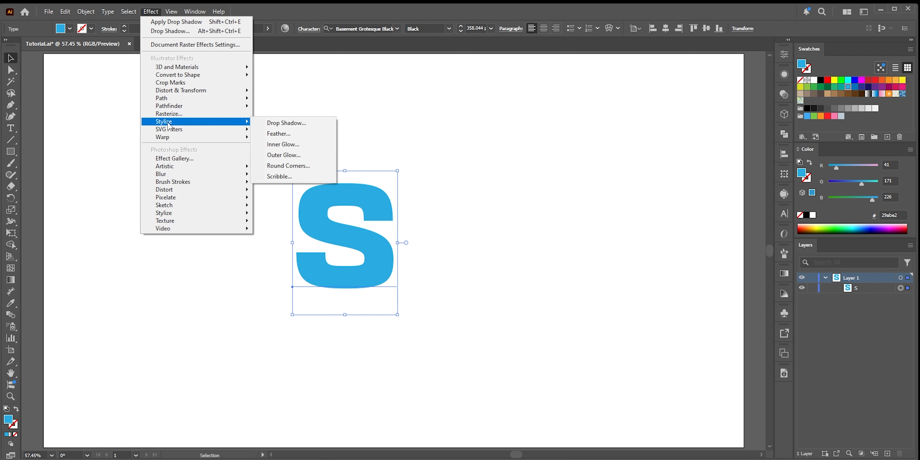
{"action": "left_click", "coordinate": [295, 122]}
{"action": "left_click", "coordinate": [554, 250], "text": "shift"}
{"action": "left_click", "coordinate": [554, 250], "text": "shift"}
{"action": "left_click", "coordinate": [553, 266], "text": "shift"}
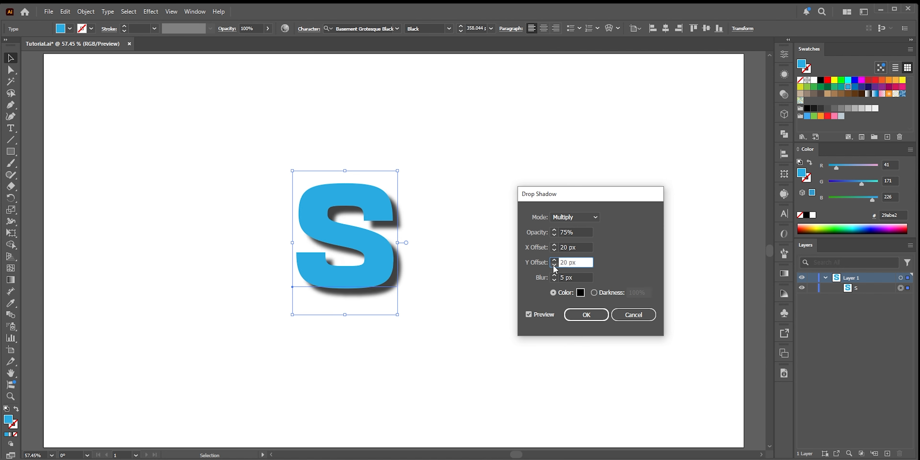
{"action": "left_click", "coordinate": [554, 265], "text": "shift"}
{"action": "left_click", "coordinate": [554, 245], "text": "shift"}
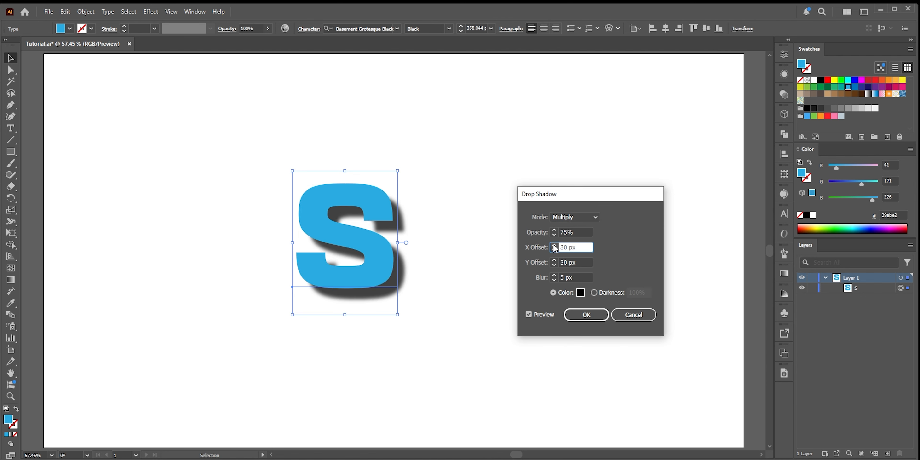
{"action": "left_click", "coordinate": [580, 293]}
{"action": "left_click", "coordinate": [755, 193]}
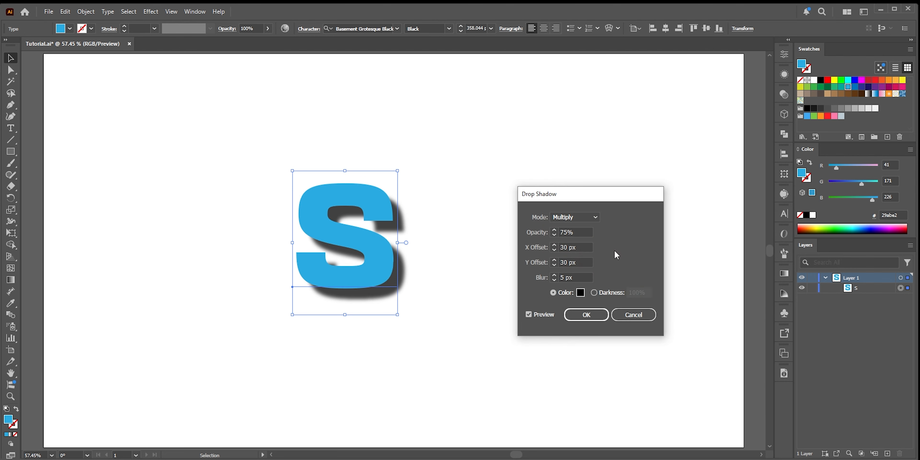
{"action": "left_click", "coordinate": [586, 316]}
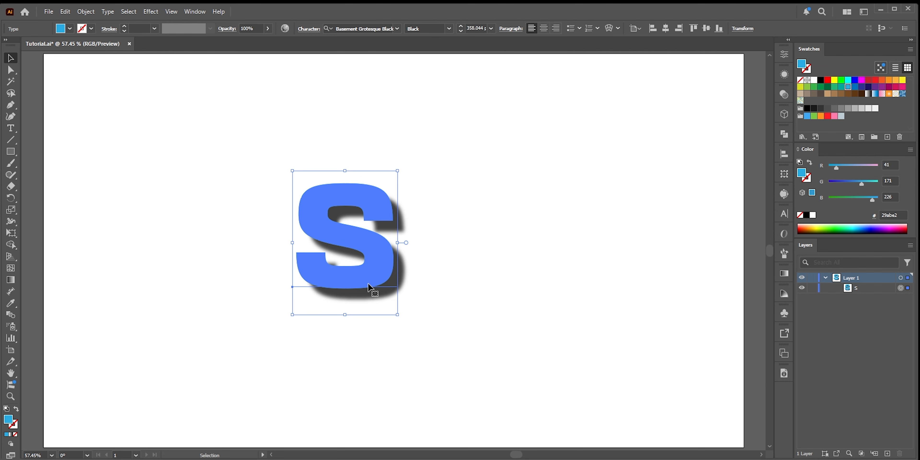
Drag a duplicate of the S about 60 px to the right, overlapping the original
{"action": "left_click_drag", "start_coordinate": [368, 284], "coordinate": [420, 282]}
{"action": "key", "text": "ctrl"}
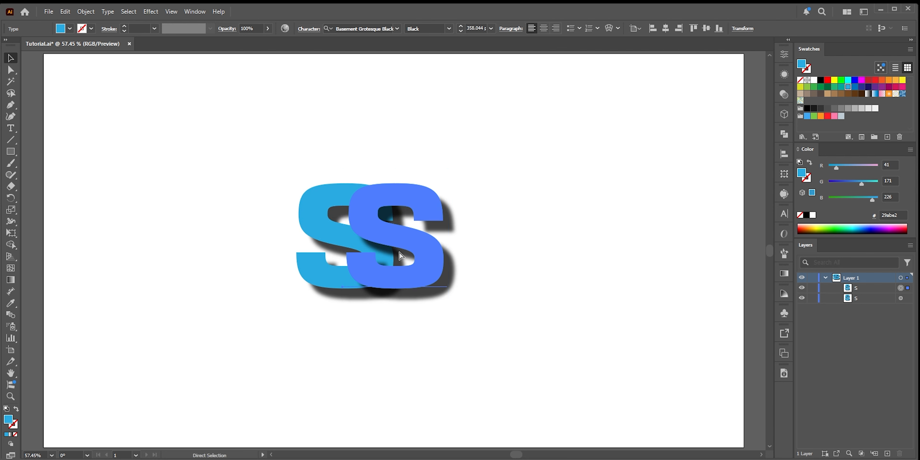
Repeat the duplicate transform three times, deselect, then undo those three copies
{"action": "key", "text": "ctrl+d"}
{"action": "key", "text": "ctrl+d"}
{"action": "key", "text": "ctrl+d"}
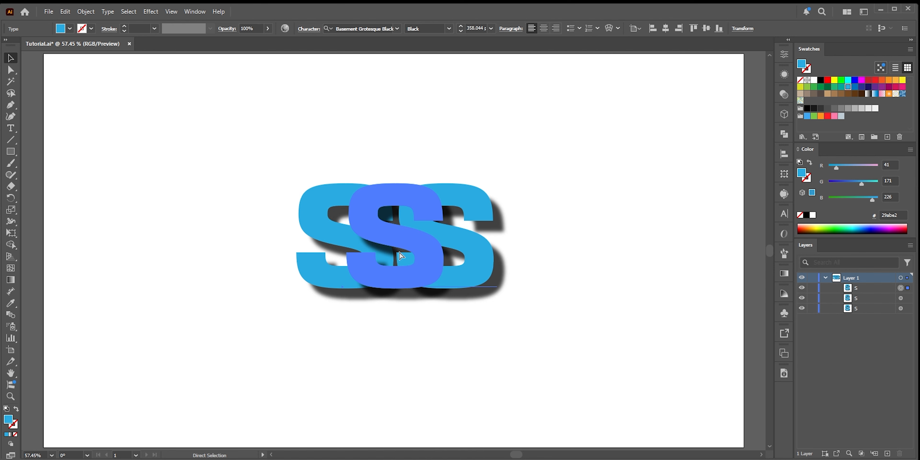
{"action": "left_click", "coordinate": [563, 372]}
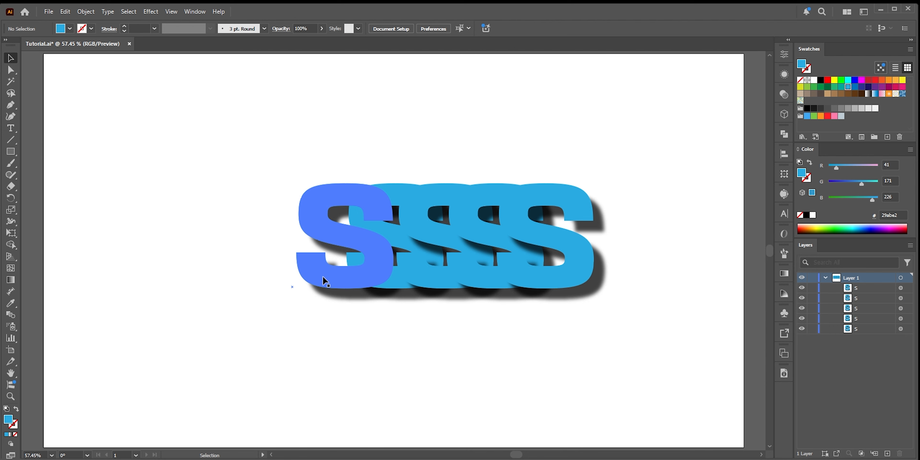
{"action": "key", "text": "ctrl+z"}
{"action": "key", "text": "ctrl+z"}
{"action": "key", "text": "ctrl+z"}
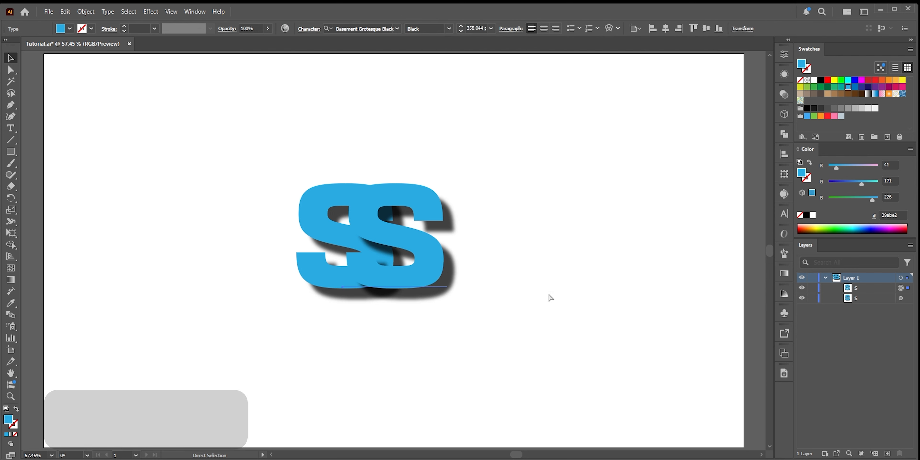
Reposition the duplicate S and repeat the duplicate transform six times to form a row of seven overlapping S letters
{"action": "key", "text": "ctrl+z"}
{"action": "left_click_drag", "start_coordinate": [360, 297], "coordinate": [529, 286]}
{"action": "key", "text": "ctrl+d"}
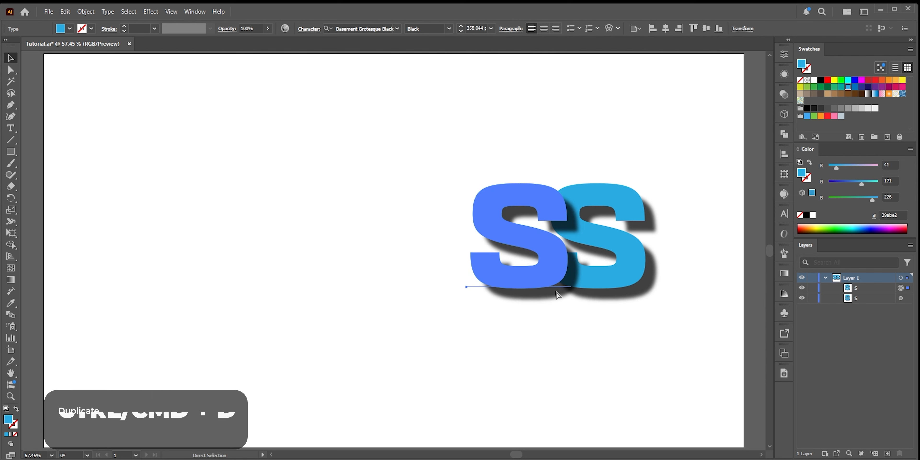
{"action": "key", "text": "ctrl+d"}
{"action": "key", "text": "ctrl+d"}
{"action": "key", "text": "ctrl+d"}
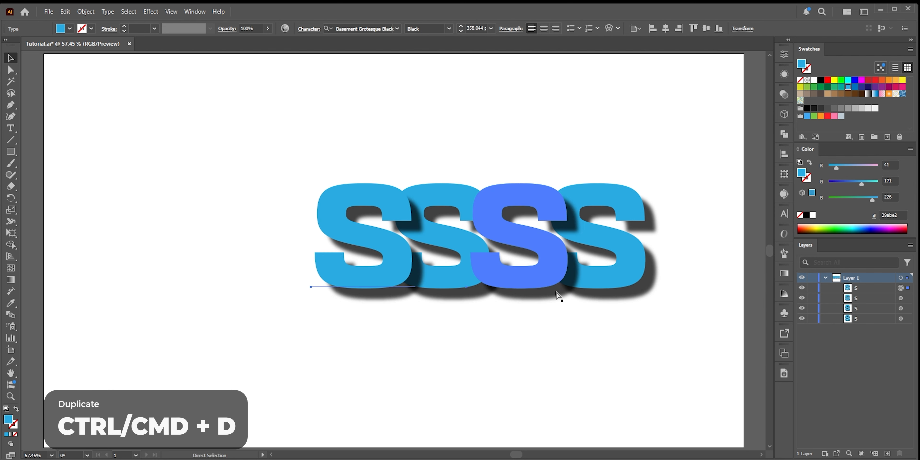
{"action": "key", "text": "ctrl+d"}
{"action": "key", "text": "ctrl+d"}
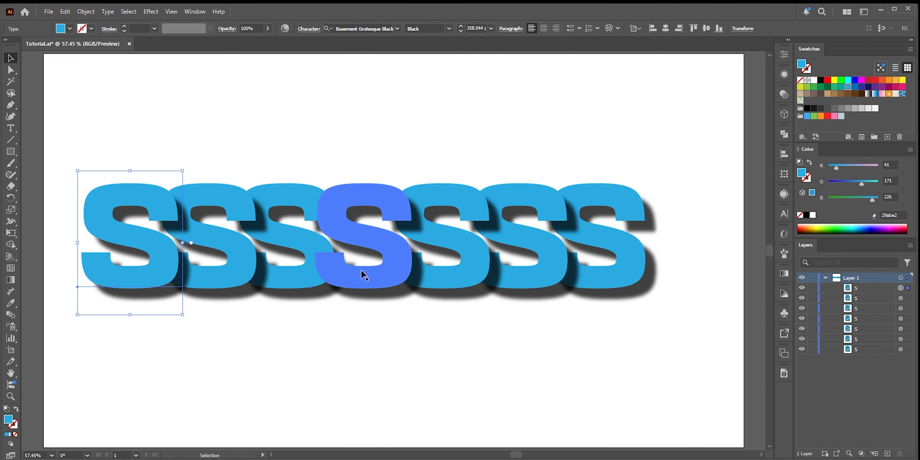
Change the second and third S letters into H and A by retyping them
{"action": "left_click", "coordinate": [216, 266]}
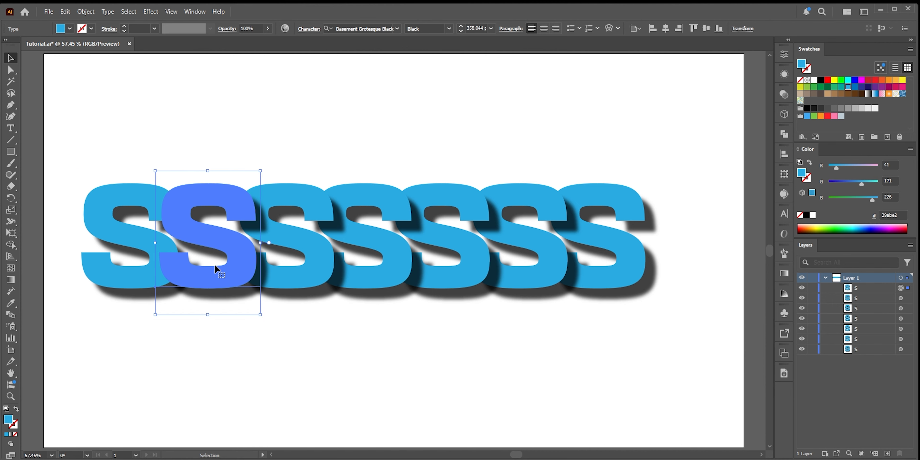
{"action": "double_click", "coordinate": [214, 264]}
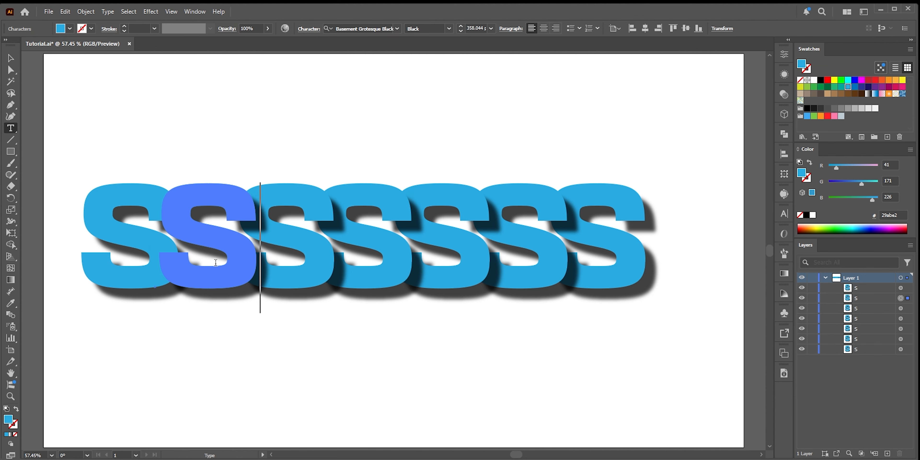
{"action": "double_click", "coordinate": [216, 263]}
{"action": "type", "text": "H"}
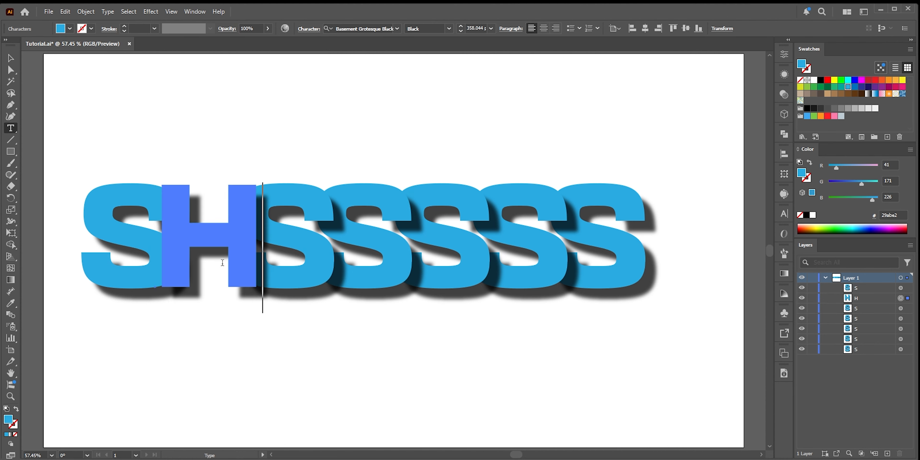
{"action": "double_click", "coordinate": [323, 254]}
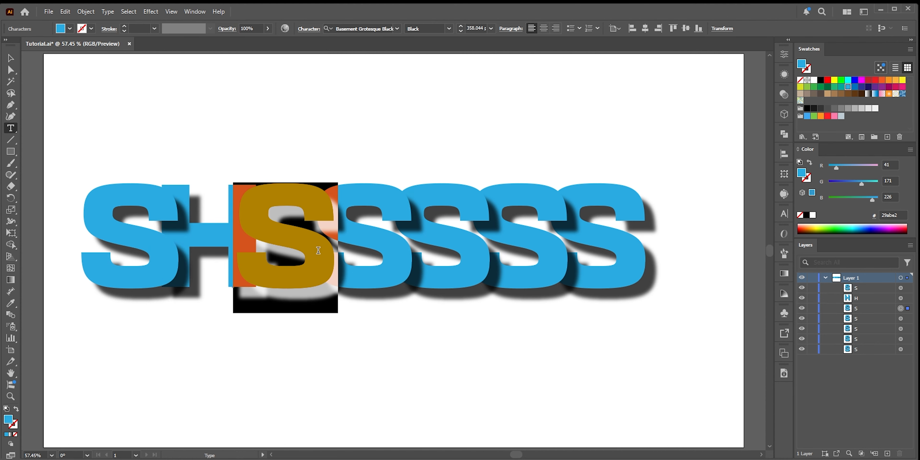
{"action": "type", "text": "A"}
Change the next three S letters into D, O and W, spelling SHADOWS, and exit text editing
{"action": "double_click", "coordinate": [385, 251]}
{"action": "type", "text": "D"}
{"action": "double_click", "coordinate": [467, 246]}
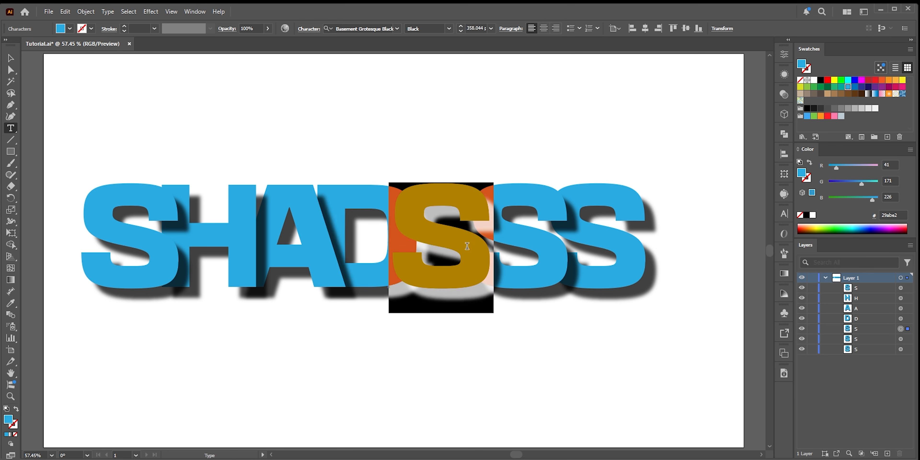
{"action": "type", "text": "O"}
{"action": "double_click", "coordinate": [519, 252]}
{"action": "type", "text": "W"}
{"action": "key", "text": "Escape"}
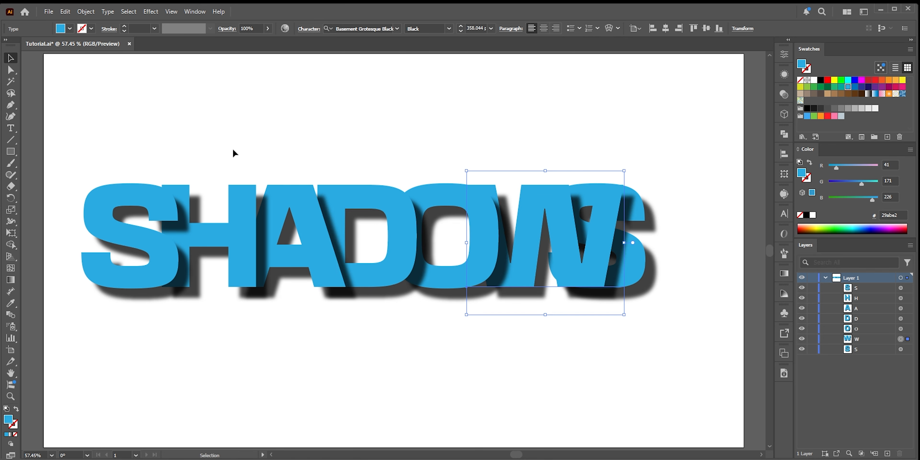
Select the letters from H onward and nudge them right, then nudge the letters from A onward further right
{"action": "left_click_drag", "start_coordinate": [228, 147], "coordinate": [647, 323]}
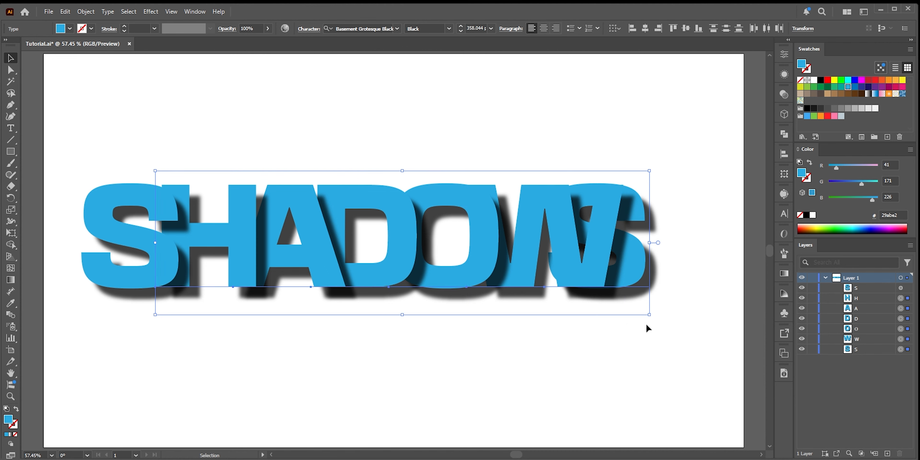
{"action": "key", "text": "shift+Right"}
{"action": "key", "text": "shift+Right"}
{"action": "key", "text": "shift+Right"}
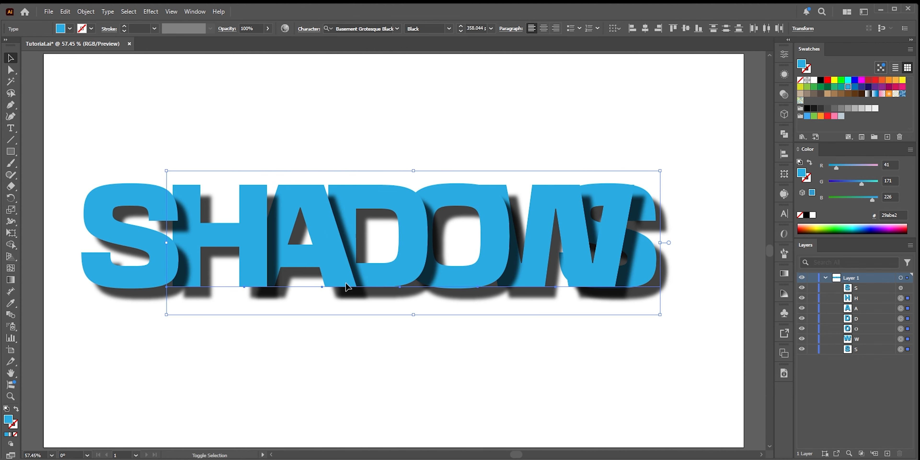
{"action": "left_click_drag", "start_coordinate": [303, 147], "coordinate": [657, 321]}
{"action": "key", "text": "shift+Right"}
{"action": "key", "text": "shift+Right"}
{"action": "key", "text": "shift+Right"}
Nudge the letters from D onward right, then shift the whole word back left
{"action": "key", "text": "shift+Right"}
{"action": "left_click_drag", "start_coordinate": [371, 162], "coordinate": [607, 311]}
Select the letters from O onward and nudge them right to widen the spacing
{"action": "key", "text": "shift+Right"}
{"action": "key", "text": "shift+Right"}
{"action": "key", "text": "shift+Right"}
{"action": "key", "text": "shift+Right"}
{"action": "key", "text": "shift+Right"}
{"action": "key", "text": "ctrl+a"}
{"action": "key", "text": "shift+Left"}
{"action": "key", "text": "shift+Left"}
{"action": "key", "text": "shift+Left"}
{"action": "key", "text": "shift+Left"}
{"action": "key", "text": "shift+Left"}
{"action": "key", "text": "shift+Left"}
{"action": "key", "text": "shift+Left"}
{"action": "key", "text": "shift+Left"}
{"action": "key", "text": "shift+Left"}
{"action": "key", "text": "shift+Left"}
{"action": "key", "text": "shift+Left"}
{"action": "key", "text": "shift+Left"}
{"action": "key", "text": "shift+Left"}
{"action": "key", "text": "shift+Left"}
{"action": "key", "text": "shift+Left"}
{"action": "key", "text": "shift+Left"}
{"action": "left_click", "coordinate": [374, 174]}
{"action": "left_click_drag", "start_coordinate": [366, 143], "coordinate": [607, 311]}
{"action": "left_click", "coordinate": [456, 168]}
{"action": "left_click_drag", "start_coordinate": [455, 169], "coordinate": [612, 301]}
Nudge the W and final S right to even out the letter spacing, then deselect
{"action": "key", "text": "shift+Right"}
{"action": "key", "text": "shift+Right"}
{"action": "key", "text": "shift+Right"}
{"action": "key", "text": "shift+Right"}
{"action": "key", "text": "shift+Right"}
{"action": "key", "text": "shift+Right"}
{"action": "key", "text": "shift+Right"}
{"action": "left_click_drag", "start_coordinate": [500, 157], "coordinate": [652, 322]}
{"action": "left_click_drag", "start_coordinate": [501, 268], "coordinate": [529, 268]}
{"action": "key", "text": "ctrl+z"}
{"action": "key", "text": "shift+Right"}
{"action": "key", "text": "shift+Right"}
{"action": "key", "text": "shift+Right"}
{"action": "key", "text": "shift+Right"}
{"action": "key", "text": "shift+Right"}
{"action": "key", "text": "shift+Right"}
{"action": "left_click", "coordinate": [613, 221]}
{"action": "key", "text": "shift+Right"}
{"action": "key", "text": "shift+Right"}
{"action": "key", "text": "shift+Right"}
{"action": "key", "text": "shift+Right"}
{"action": "key", "text": "shift+Right"}
{"action": "key", "text": "shift+Right"}
{"action": "key", "text": "shift+Right"}
{"action": "key", "text": "shift+Right"}
{"action": "key", "text": "shift+Right"}
{"action": "key", "text": "shift+Right"}
{"action": "key", "text": "shift+Right"}
{"action": "key", "text": "shift+Right"}
{"action": "key", "text": "shift+Right"}
{"action": "key", "text": "shift+Right"}
{"action": "key", "text": "shift+Right"}
{"action": "key", "text": "shift+Right"}
{"action": "key", "text": "shift+Right"}
{"action": "key", "text": "shift+Right"}
{"action": "key", "text": "shift+Right"}
{"action": "left_click", "coordinate": [711, 379]}
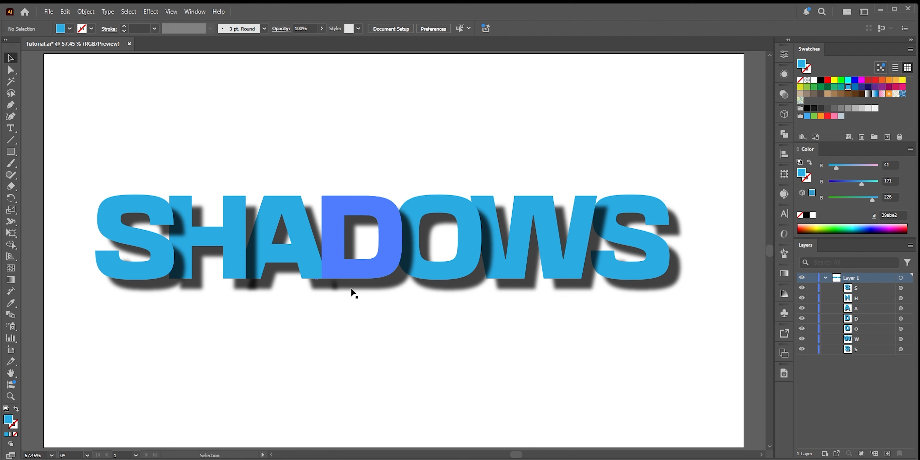
Try a black full-artboard background rectangle behind white letters, then undo those changes
{"action": "left_click", "coordinate": [10, 151]}
{"action": "key", "text": "ctrl+minus"}
{"action": "mouse_move", "coordinate": [72, 67]}
{"action": "left_mouse_down"}
{"action": "mouse_move", "coordinate": [272, 226]}
{"action": "mouse_move", "coordinate": [682, 409]}
{"action": "left_mouse_up"}
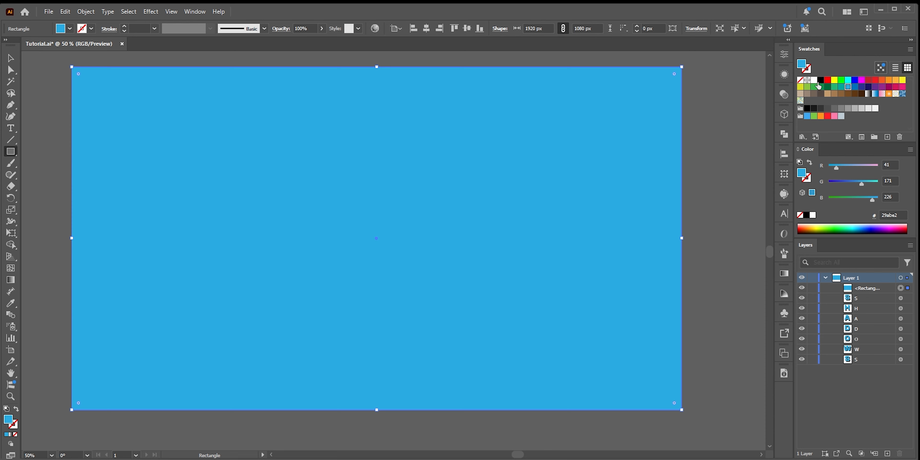
{"action": "left_click", "coordinate": [820, 80]}
{"action": "left_click_drag", "start_coordinate": [857, 288], "coordinate": [861, 365]}
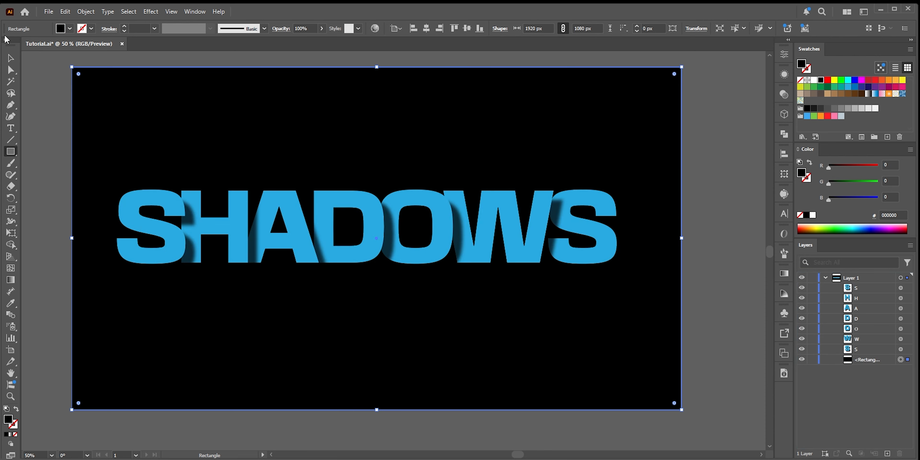
{"action": "left_click", "coordinate": [10, 59]}
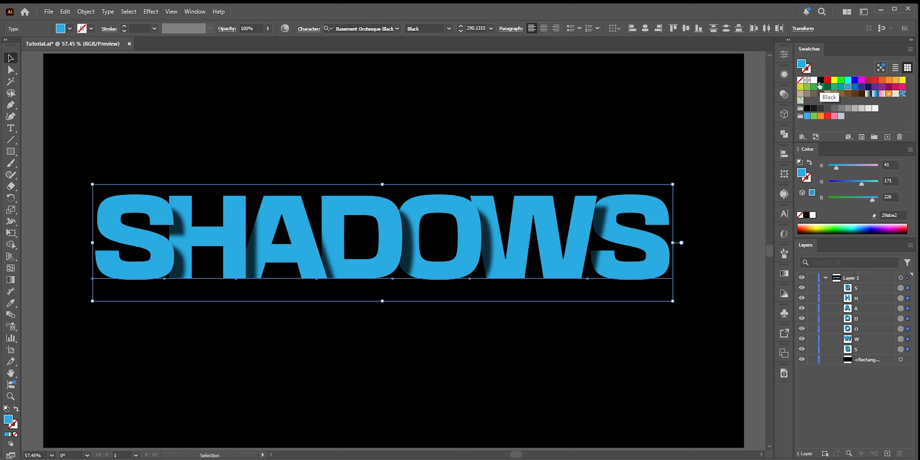
{"action": "left_click", "coordinate": [814, 81]}
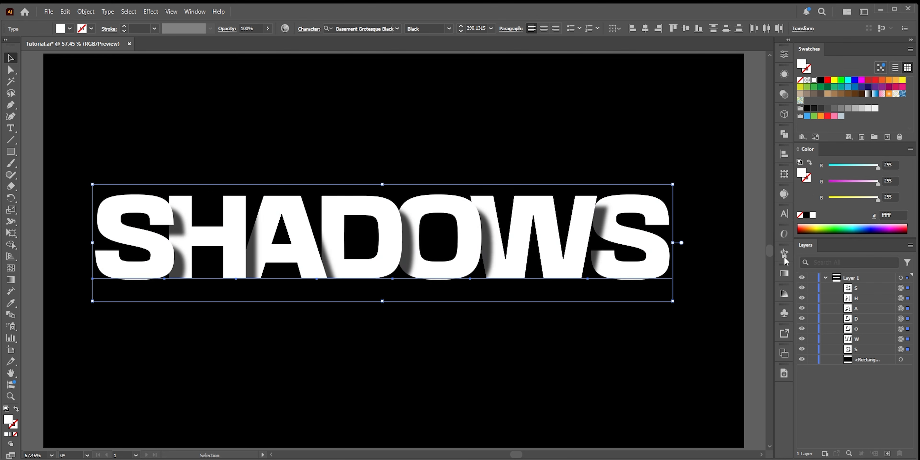
{"action": "key", "text": "ctrl+z"}
{"action": "key", "text": "ctrl+z"}
{"action": "key", "text": "ctrl+z"}
{"action": "key", "text": "ctrl+z"}
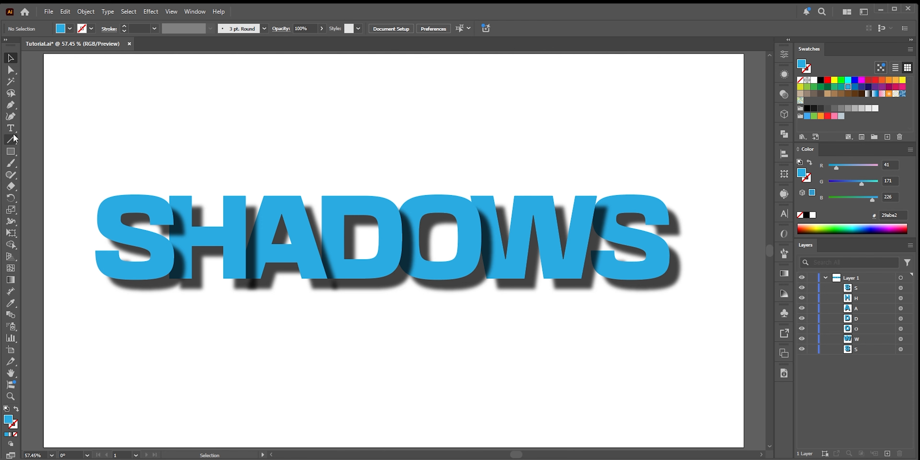
Select all the SHADOWS letters and move them up above the artboard
{"action": "scroll", "coordinate": [403, 259], "scroll_direction": "down", "scroll_amount": 1}
{"action": "scroll", "coordinate": [517, 247], "scroll_direction": "right", "scroll_amount": 2}
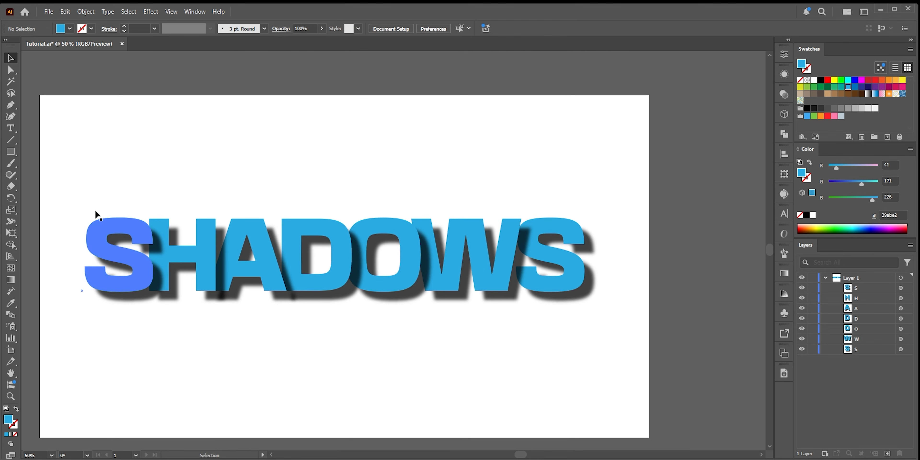
{"action": "left_click_drag", "start_coordinate": [74, 189], "coordinate": [595, 347]}
{"action": "scroll", "coordinate": [595, 347], "scroll_direction": "up", "scroll_amount": 3}
{"action": "scroll", "coordinate": [595, 347], "scroll_direction": "left", "scroll_amount": 1}
{"action": "left_click_drag", "start_coordinate": [407, 357], "coordinate": [391, 128]}
{"action": "scroll", "coordinate": [456, 274], "scroll_direction": "down", "scroll_amount": 3}
{"action": "scroll", "coordinate": [456, 274], "scroll_direction": "left", "scroll_amount": 1}
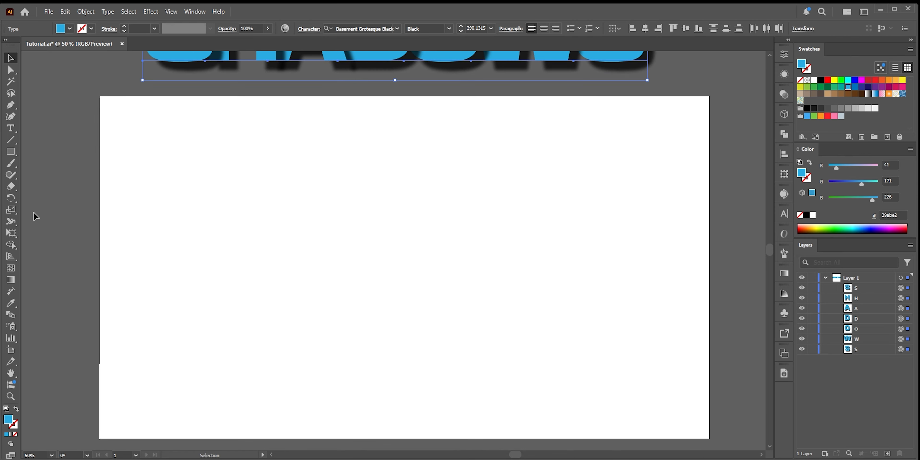
Create a new S text object in the middle of the artboard
{"action": "left_click", "coordinate": [11, 128]}
{"action": "left_click", "coordinate": [336, 272]}
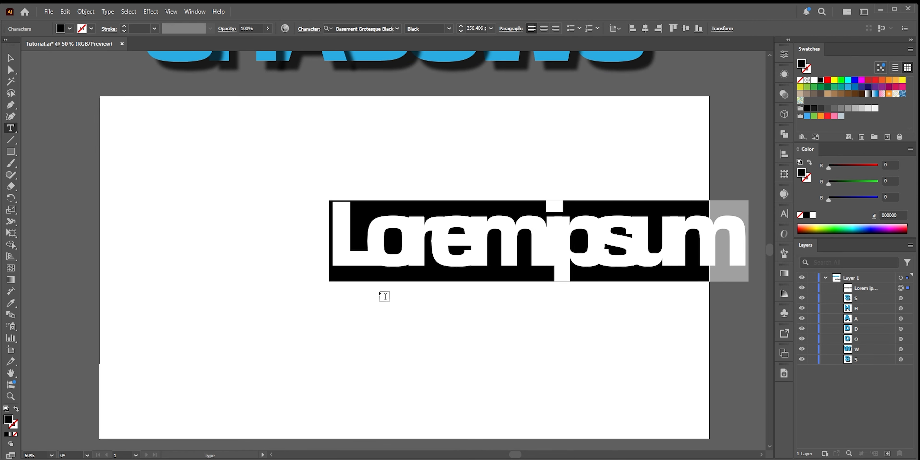
{"action": "type", "text": "S"}
{"action": "key", "text": "Escape"}
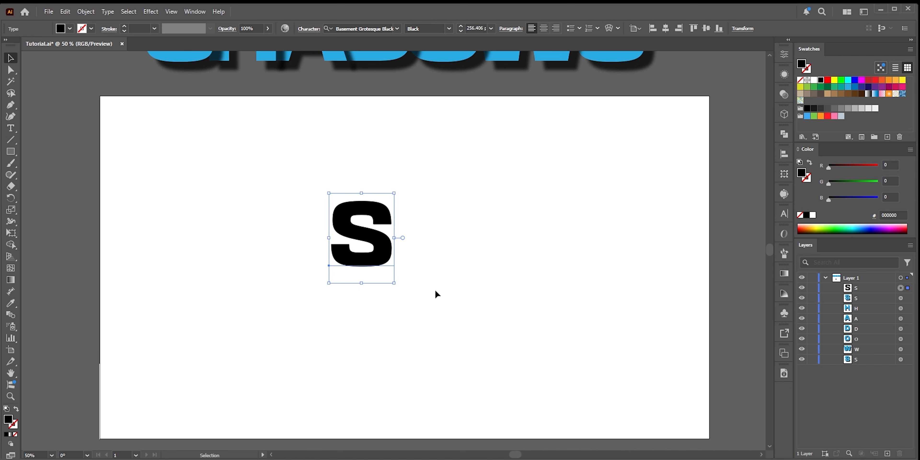
Fill the new S with the blue swatch and scale it to about 255 × 351 px
{"action": "left_click", "coordinate": [848, 86]}
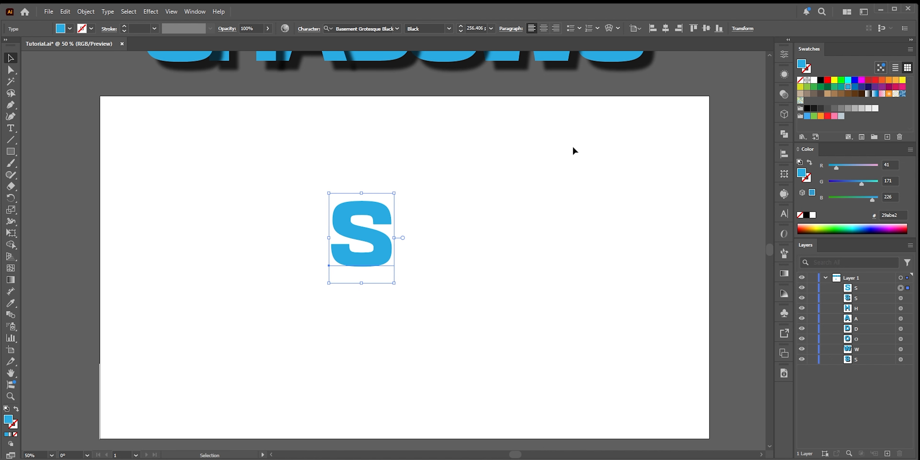
{"action": "left_click_drag", "start_coordinate": [374, 251], "coordinate": [376, 263]}
{"action": "left_click_drag", "start_coordinate": [396, 294], "coordinate": [405, 305]}
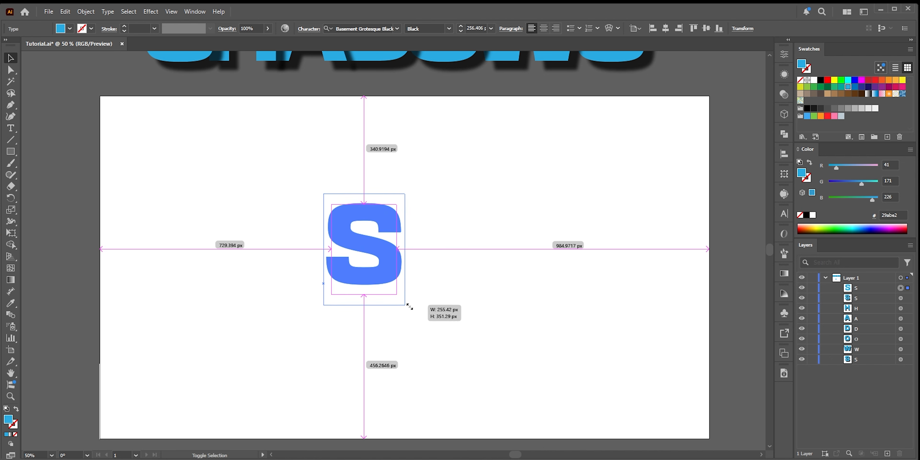
Apply a Distort & Transform Transform effect to the S with 1 copy, moved 28 px horizontally and 9 px vertically
{"action": "left_click", "coordinate": [151, 12]}
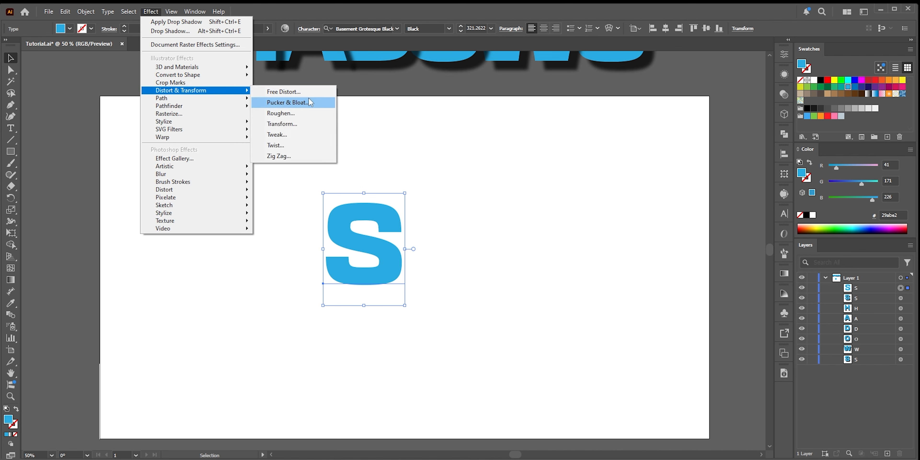
{"action": "left_click", "coordinate": [303, 123]}
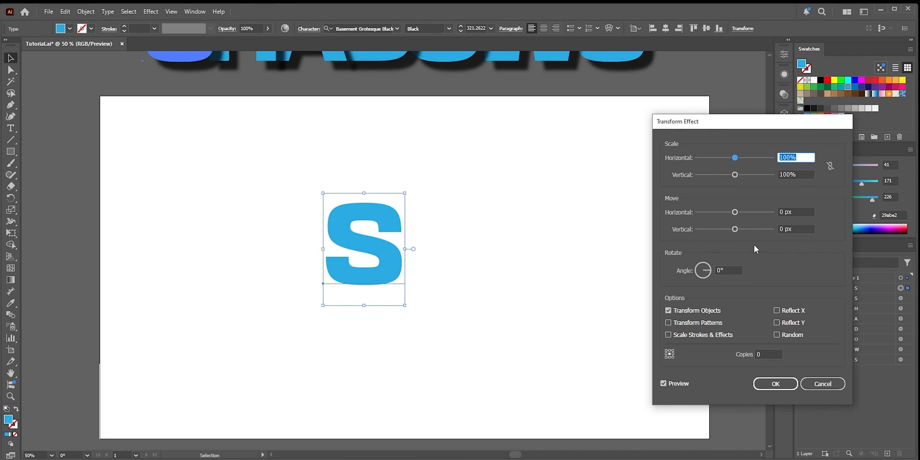
{"action": "left_click", "coordinate": [739, 353]}
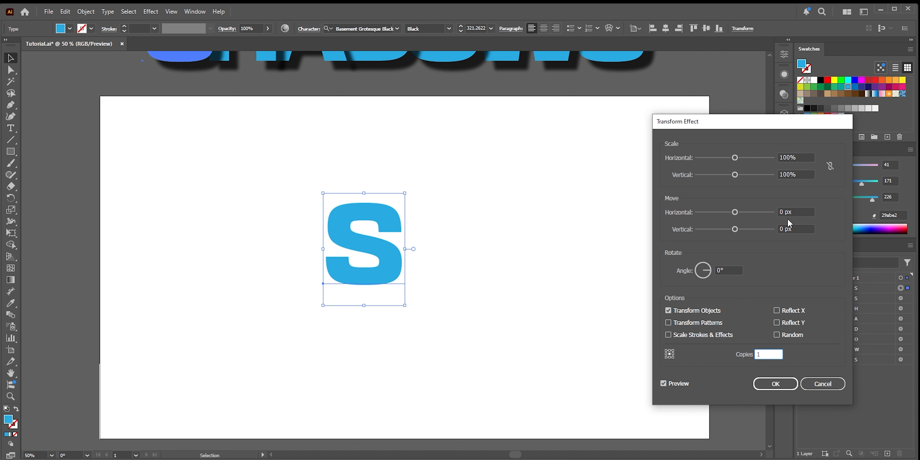
{"action": "left_click_drag", "start_coordinate": [735, 213], "coordinate": [738, 229]}
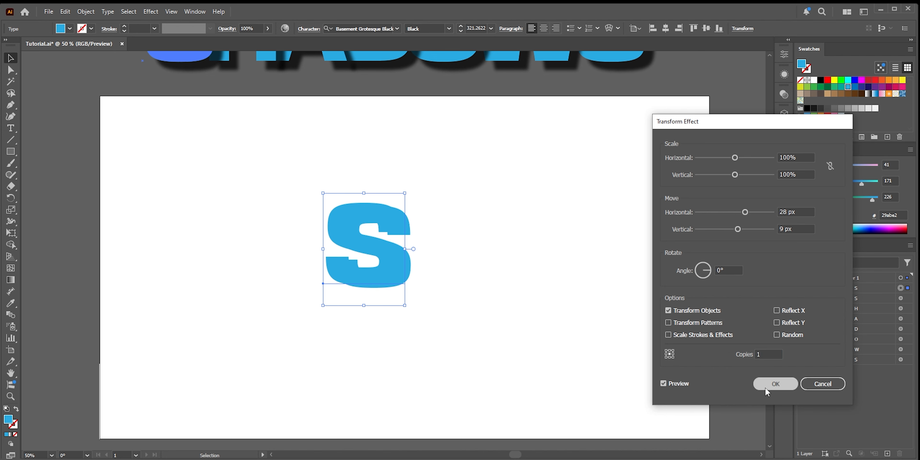
{"action": "left_click", "coordinate": [757, 384]}
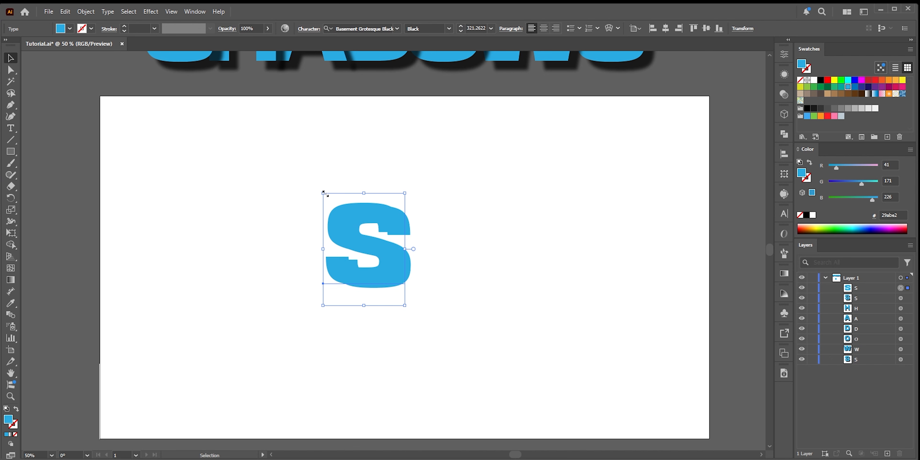
Try expanding the S's appearance and filling it black, then undo
{"action": "left_click", "coordinate": [86, 11]}
{"action": "left_click", "coordinate": [119, 158]}
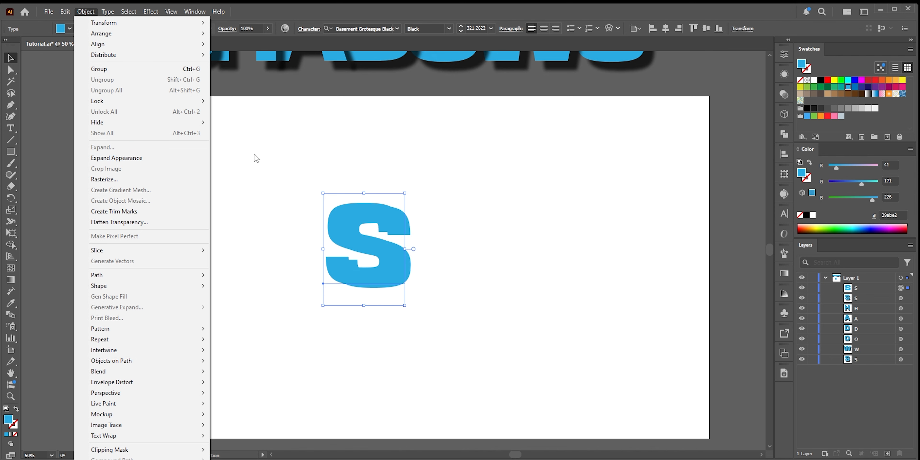
{"action": "left_click", "coordinate": [820, 80]}
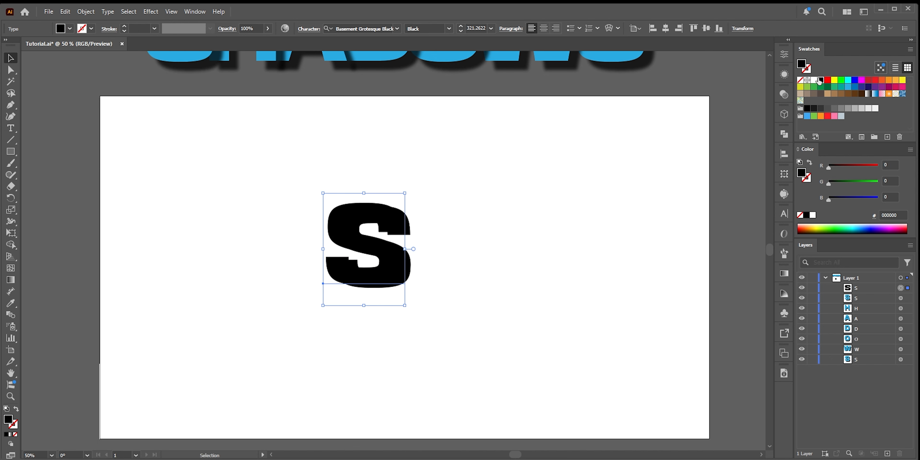
{"action": "key", "text": "ctrl+z"}
Delete the Transform effect from the S's appearance
{"action": "left_click", "coordinate": [784, 74]}
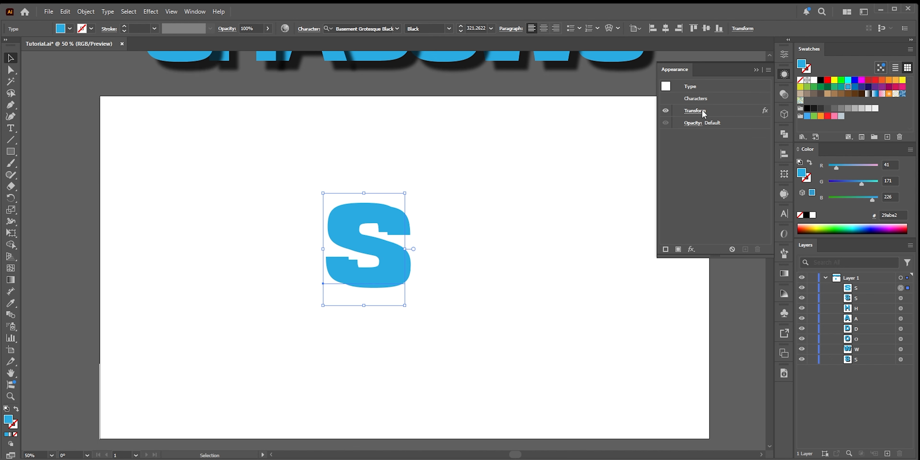
{"action": "left_click", "coordinate": [703, 113]}
{"action": "left_click", "coordinate": [757, 249]}
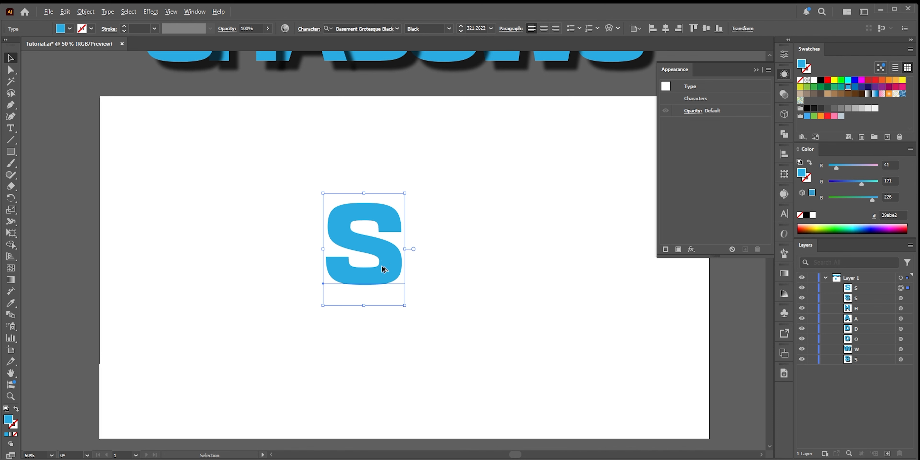
Duplicate the S slightly to the right, fill the copy black, and bring the blue S in front of it
{"action": "left_click_drag", "start_coordinate": [385, 265], "coordinate": [402, 269]}
{"action": "left_click", "coordinate": [820, 81]}
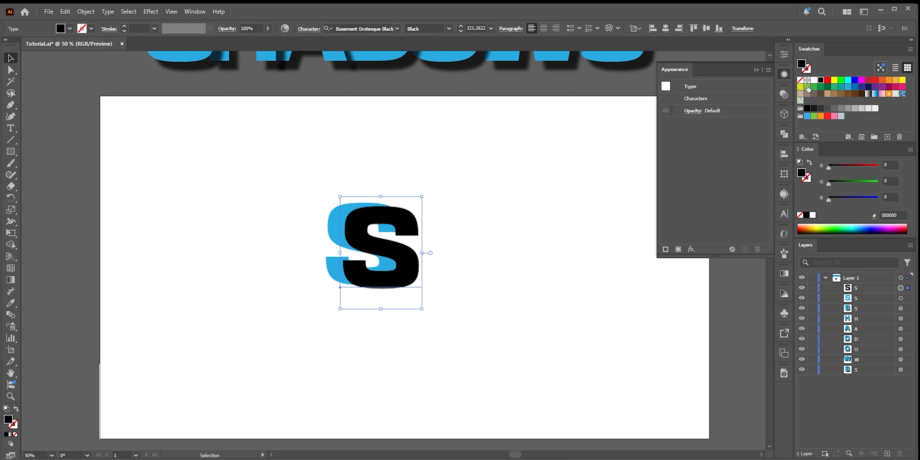
{"action": "left_click", "coordinate": [332, 234]}
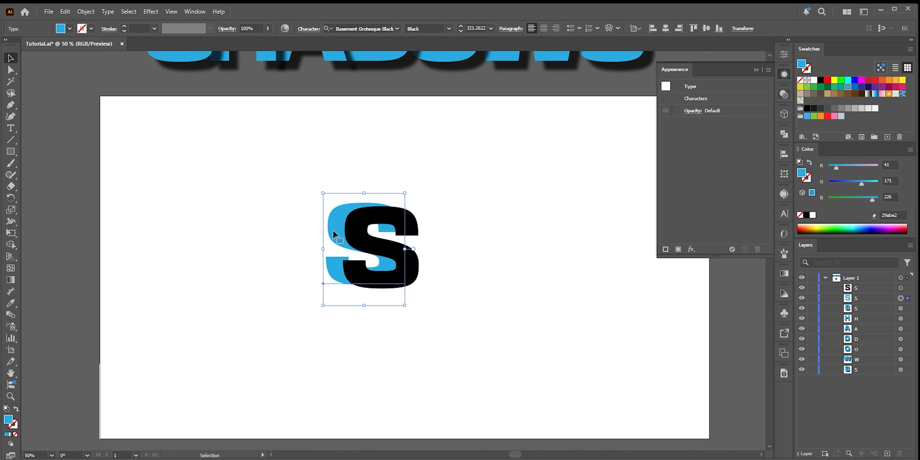
{"action": "key", "text": "ctrl+shift+bracketright"}
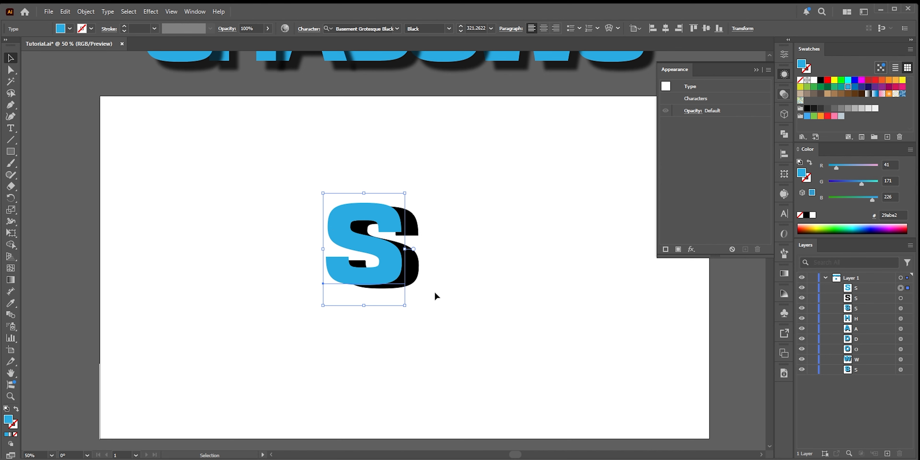
Move the blue and black S pair toward the artboard's left side
{"action": "left_click", "coordinate": [446, 318]}
{"action": "left_click_drag", "start_coordinate": [446, 317], "coordinate": [214, 282]}
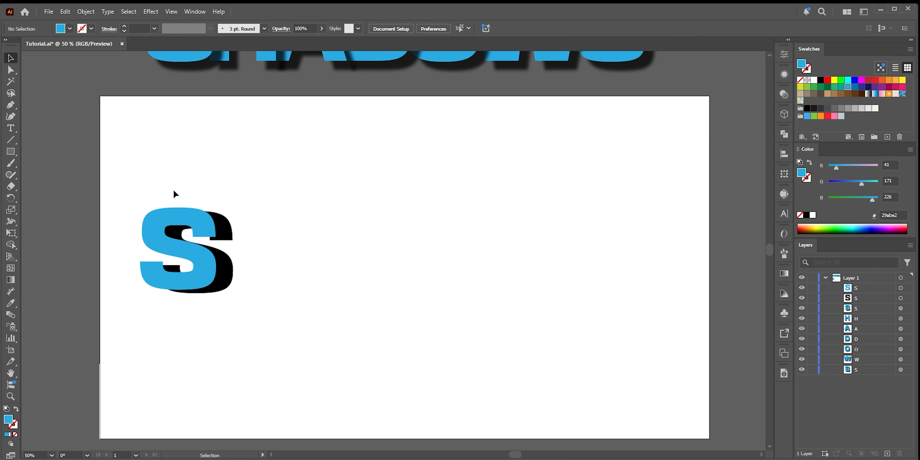
Duplicate the blue and black S pair to the right and change the blue copy's letter to H
{"action": "left_click_drag", "start_coordinate": [173, 190], "coordinate": [198, 279]}
{"action": "left_click_drag", "start_coordinate": [198, 278], "coordinate": [282, 283]}
{"action": "double_click", "coordinate": [283, 282]}
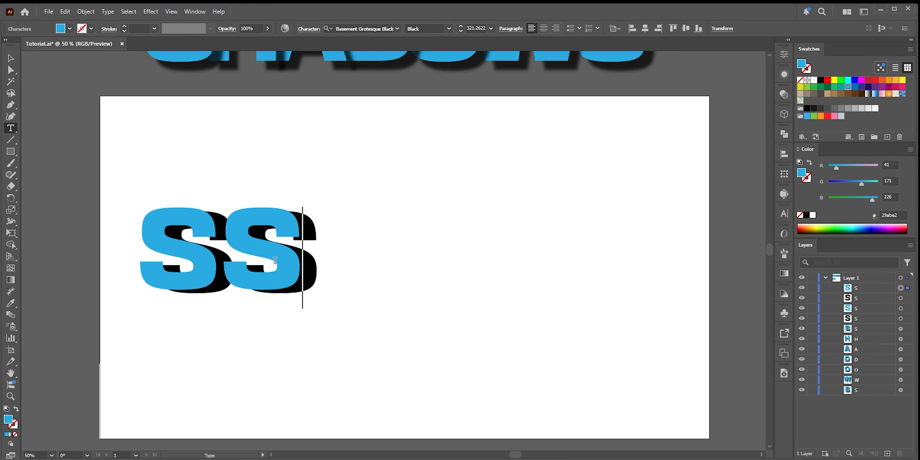
{"action": "double_click", "coordinate": [277, 260]}
{"action": "type", "text": "H"}
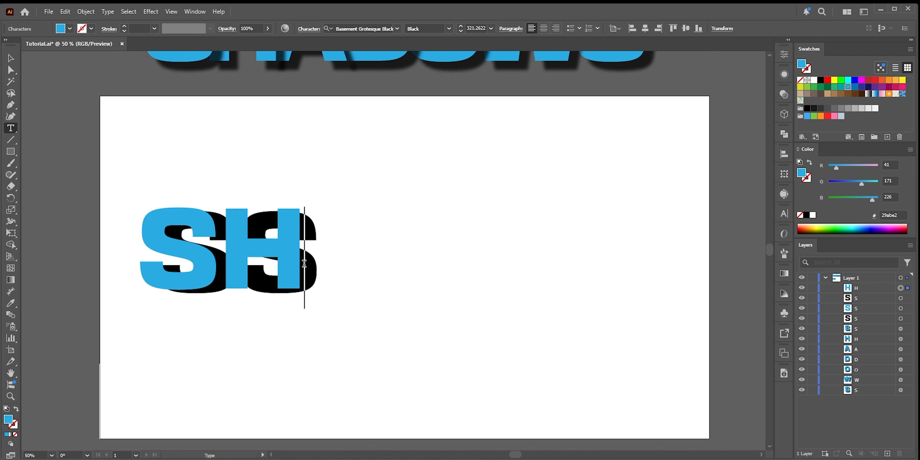
Change the black shadow copy's letter to H as well, then deselect
{"action": "key", "text": "Escape"}
{"action": "left_click", "coordinate": [318, 273], "text": "ctrl"}
{"action": "double_click", "coordinate": [316, 267]}
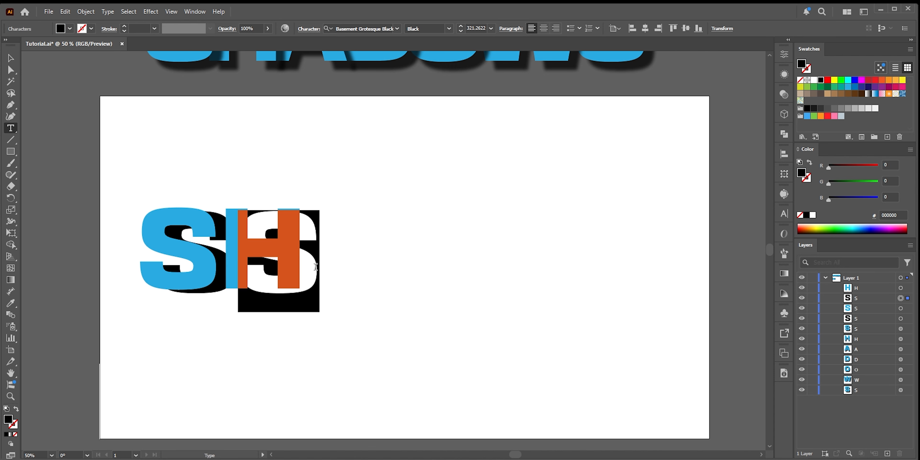
{"action": "type", "text": "H"}
{"action": "key", "text": "Escape"}
{"action": "left_click", "coordinate": [273, 186], "text": "ctrl"}
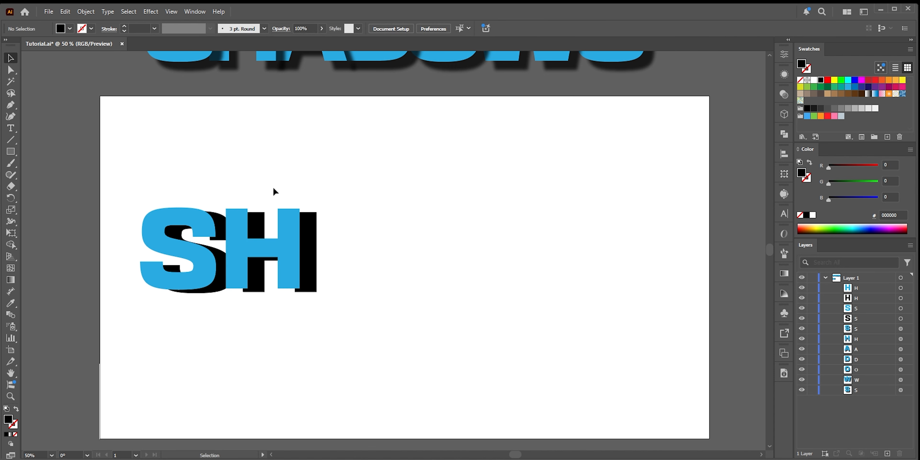
Delete the S and H letter pairs with their black shadows from the artboard
{"action": "left_click_drag", "start_coordinate": [241, 192], "coordinate": [343, 286]}
{"action": "left_click_drag", "start_coordinate": [290, 271], "coordinate": [268, 272]}
{"action": "left_click_drag", "start_coordinate": [142, 179], "coordinate": [420, 329]}
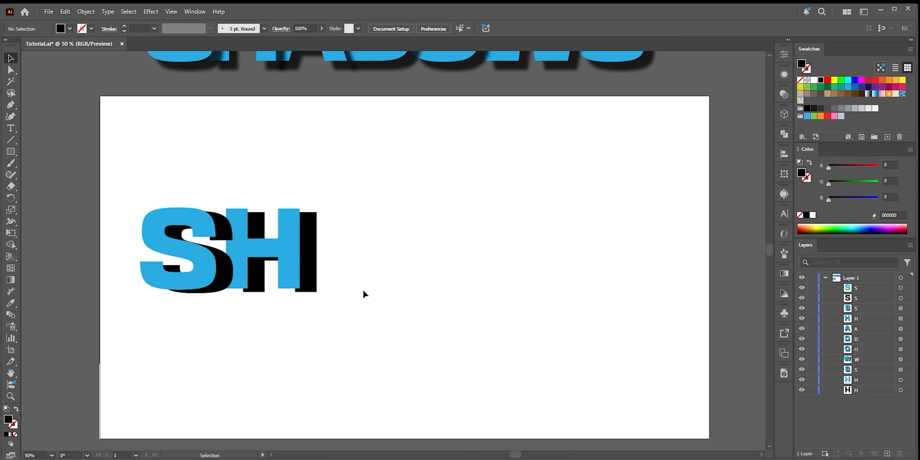
{"action": "key", "text": "Delete"}
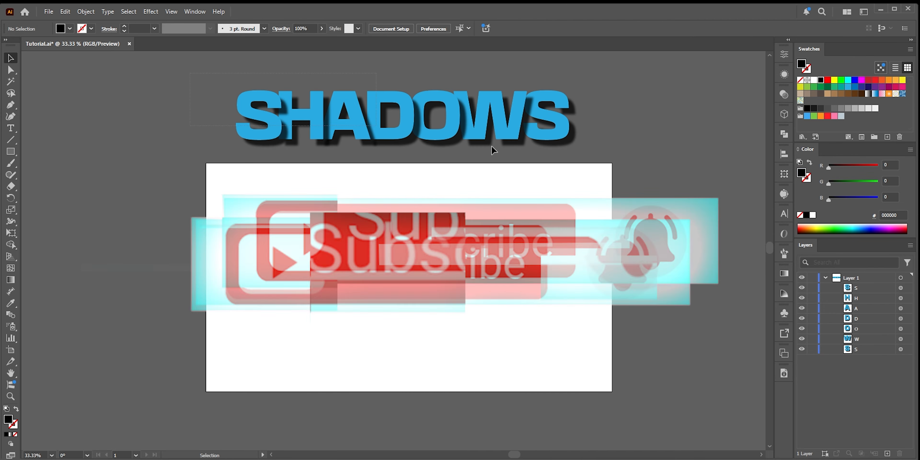
Move the SHADOWS text down onto the artboard and fit the artboard in the window
{"action": "left_click_drag", "start_coordinate": [406, 136], "coordinate": [396, 295]}
{"action": "key", "text": "ctrl+0"}
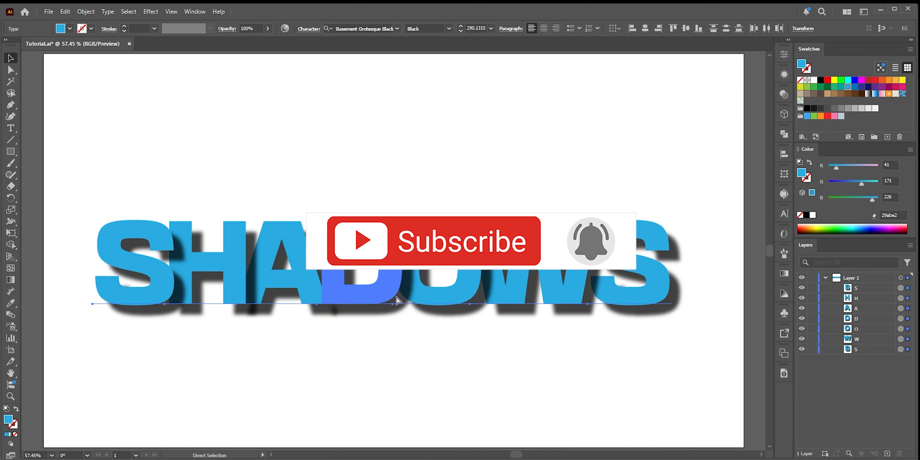